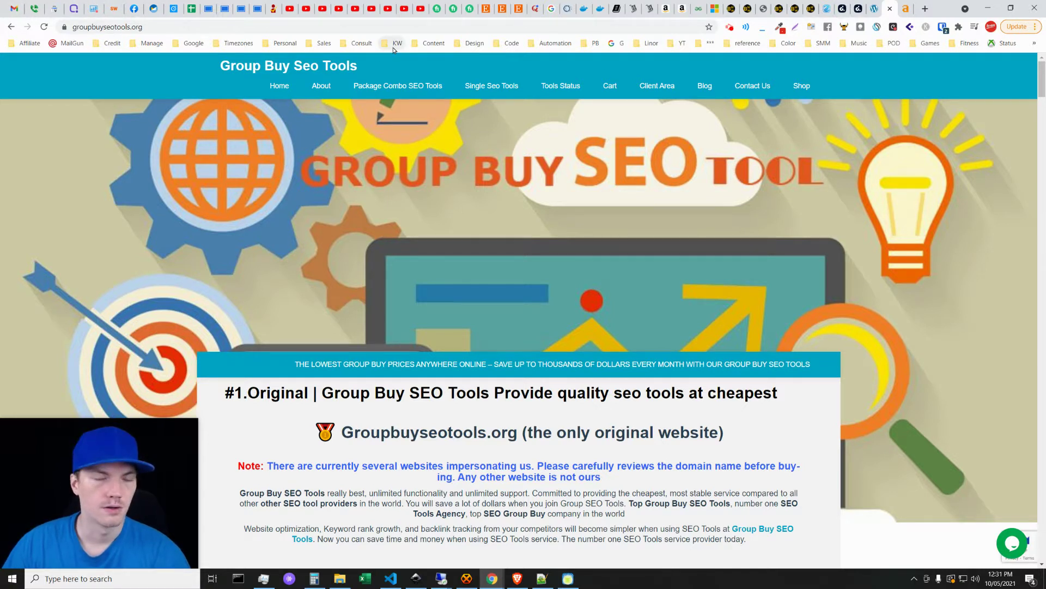
- Switch to DomDetailer, review the Moz and Majestic metrics available as table columns, and minimize its window
click(568, 578)
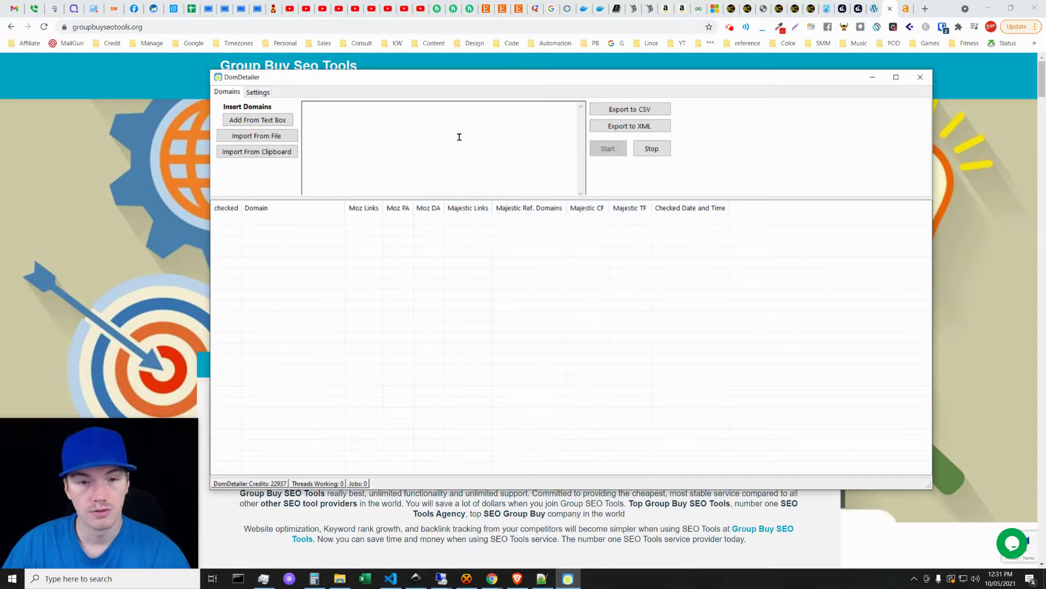
click(412, 144)
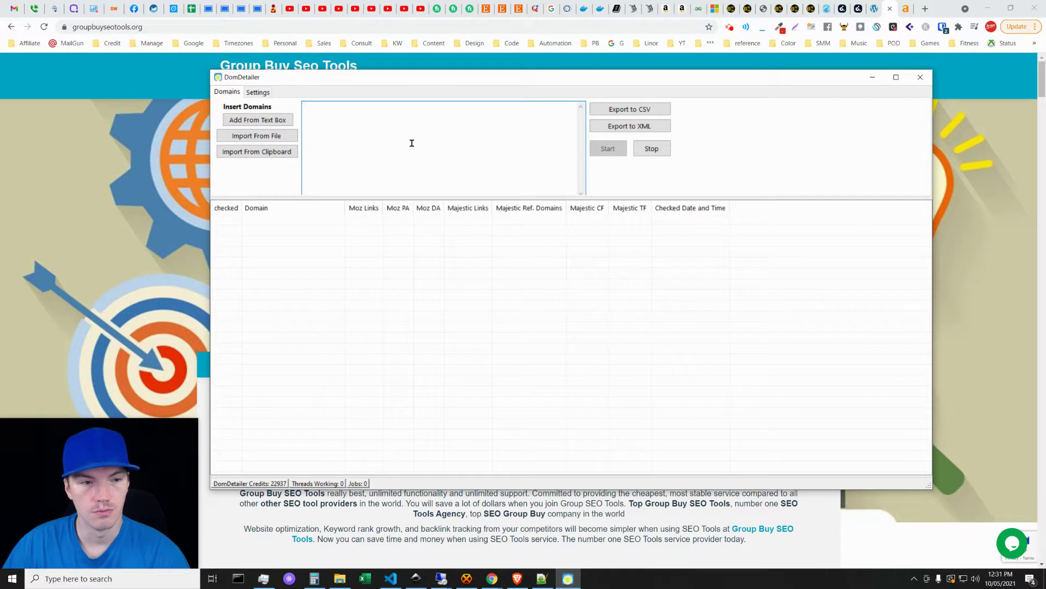
right_click(404, 207)
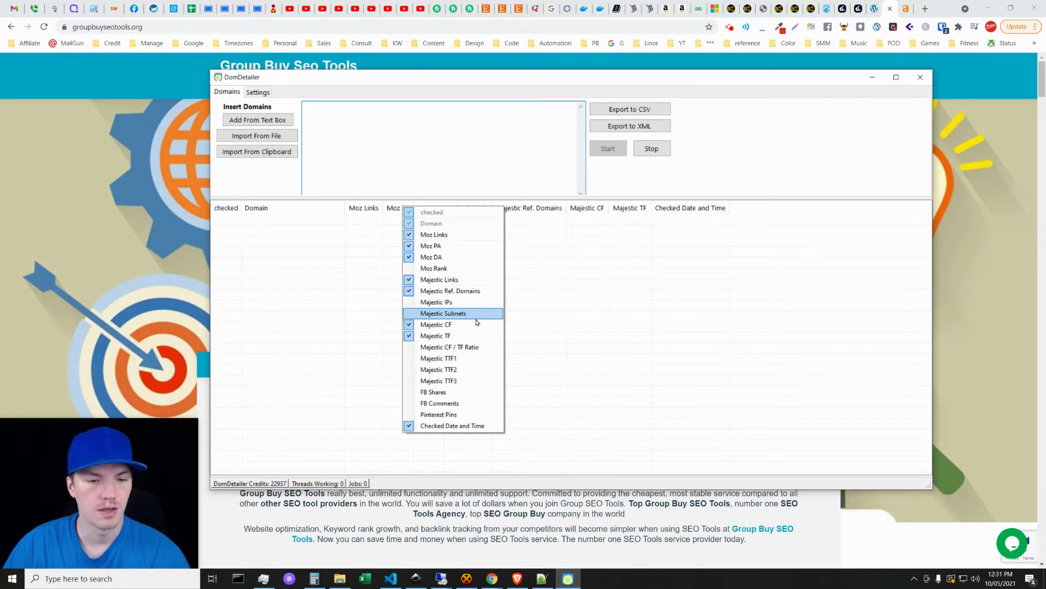
click(699, 172)
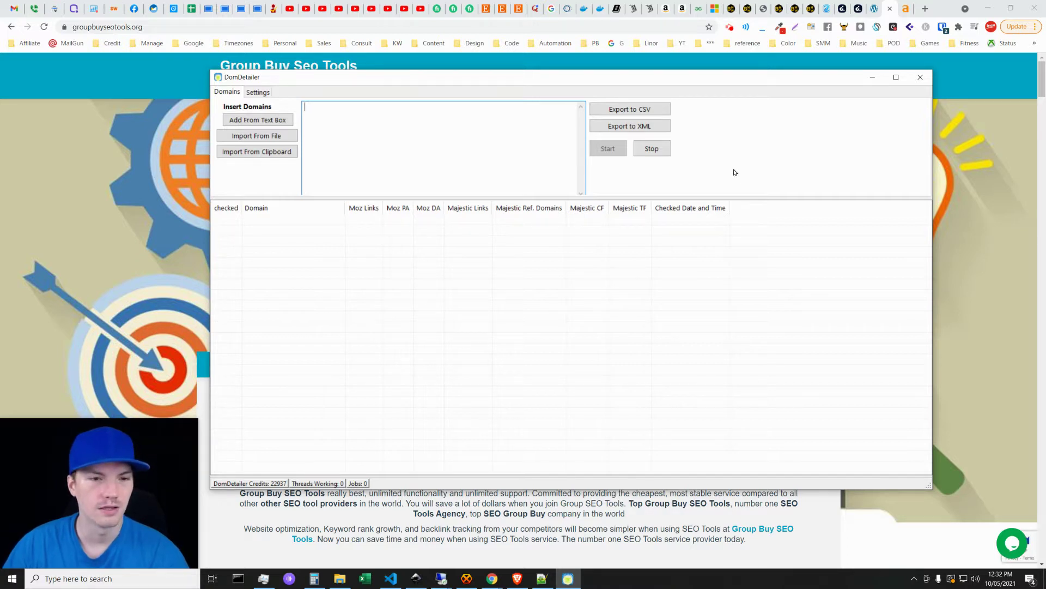
click(872, 78)
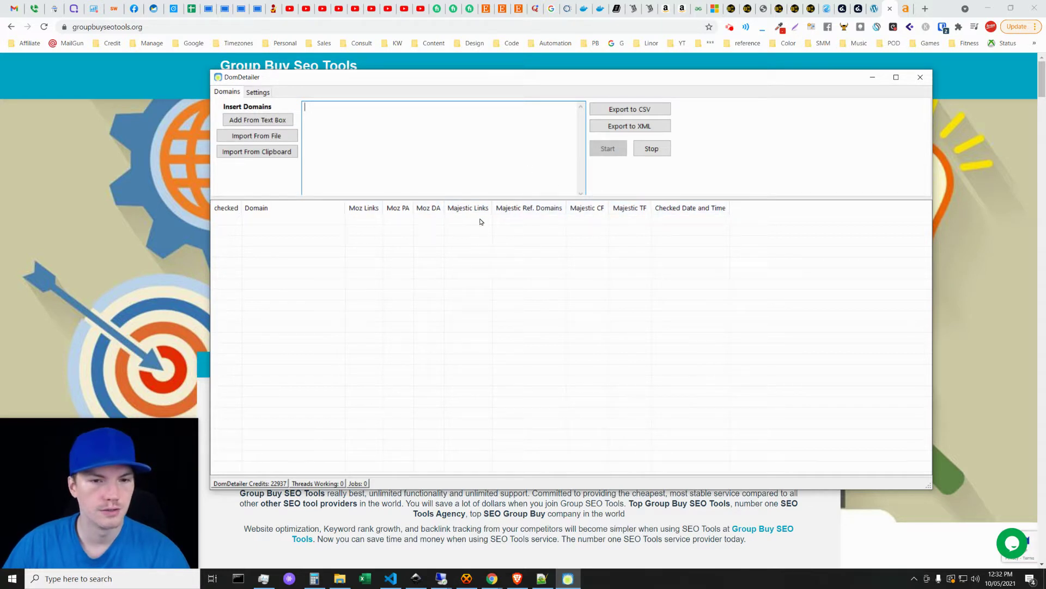
right_click(370, 204)
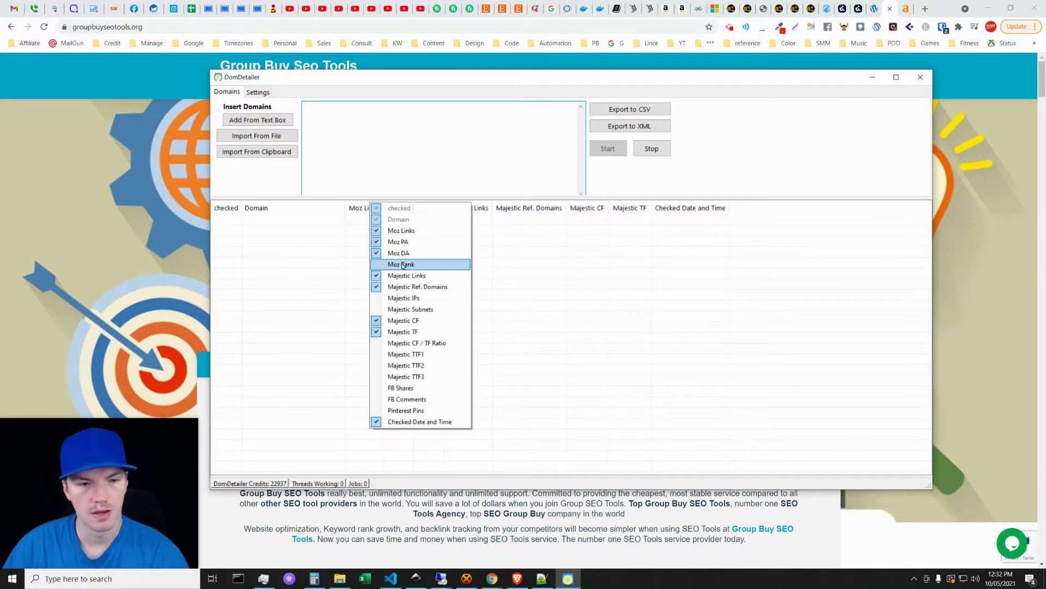
click(718, 168)
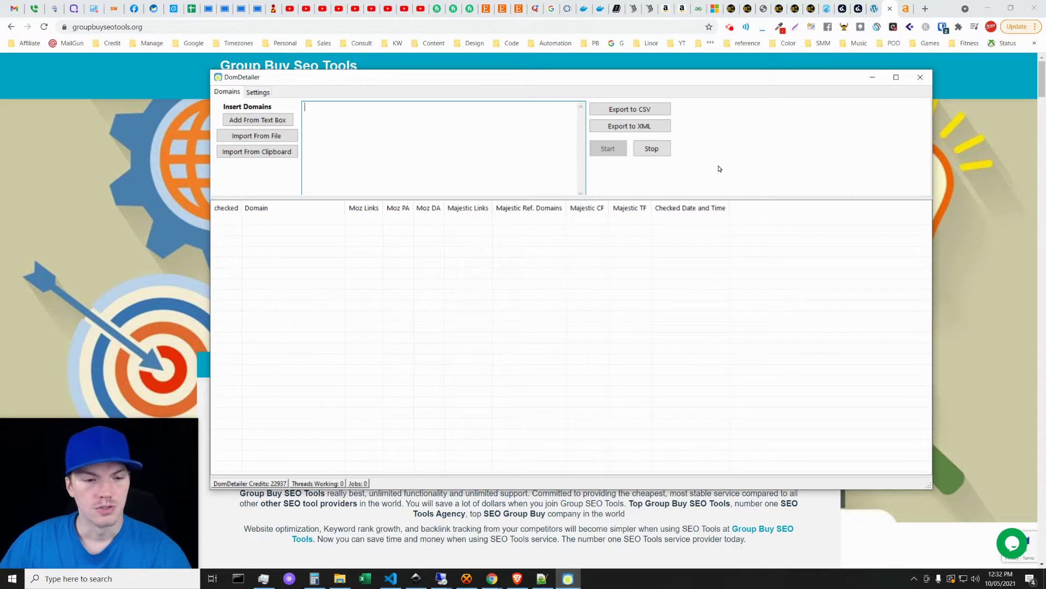
click(872, 78)
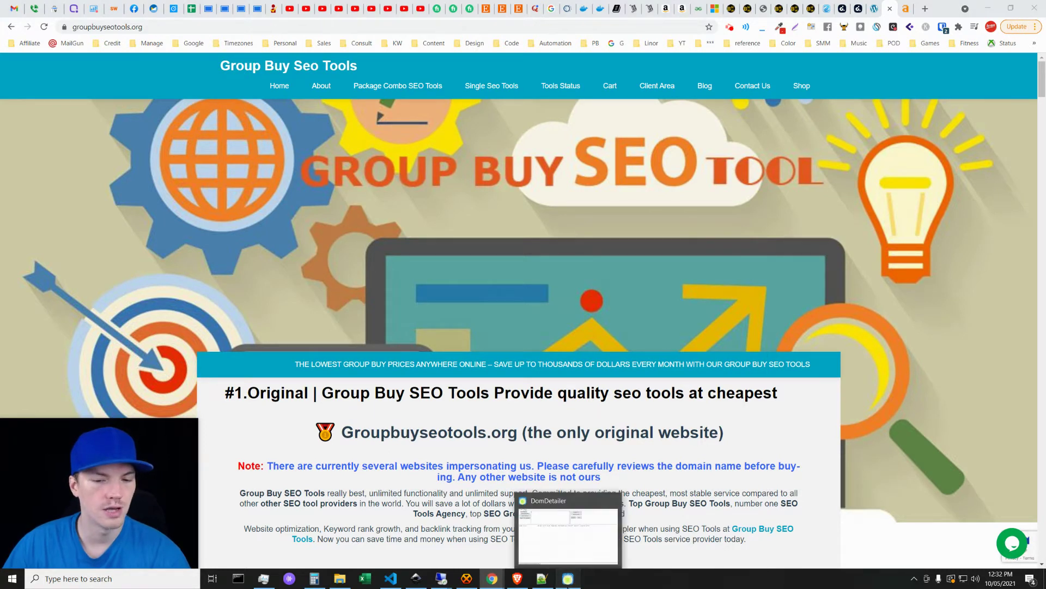
click(567, 581)
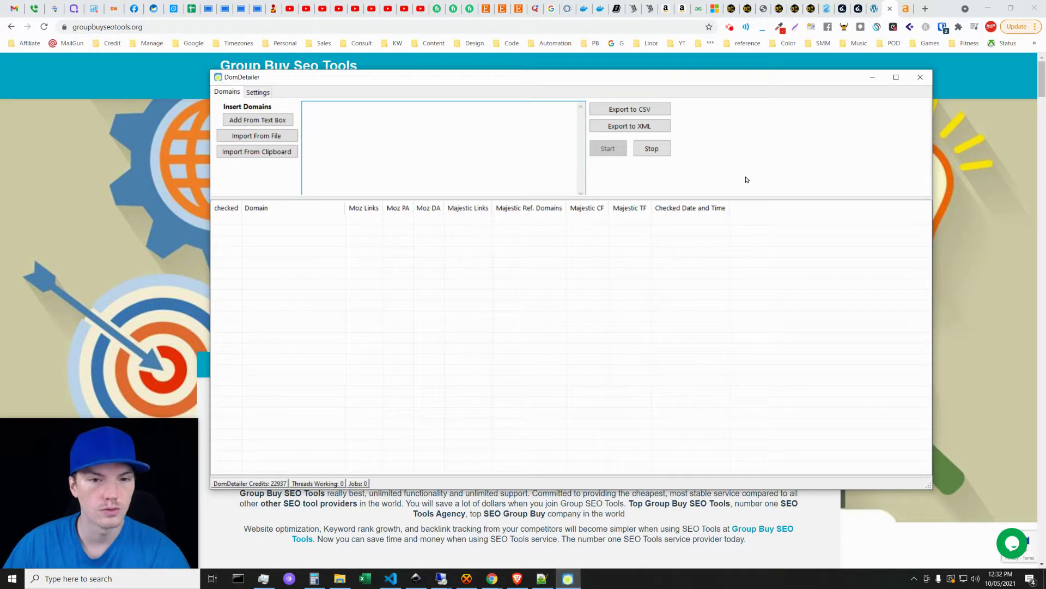
click(874, 78)
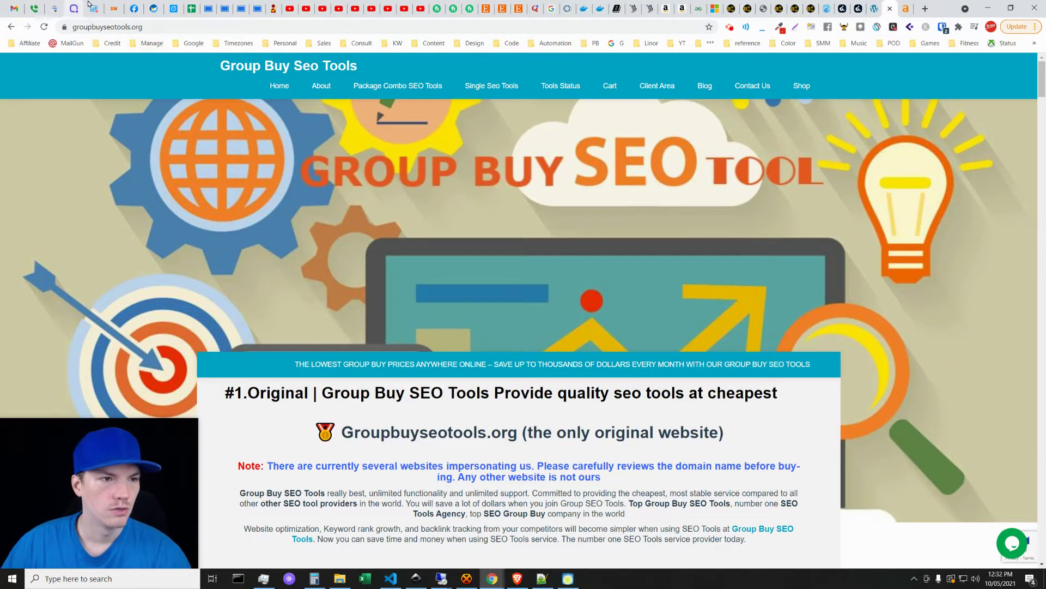
- Switch to SE Ranking and analyze the competitor site moz.com in Competitive Research
click(94, 8)
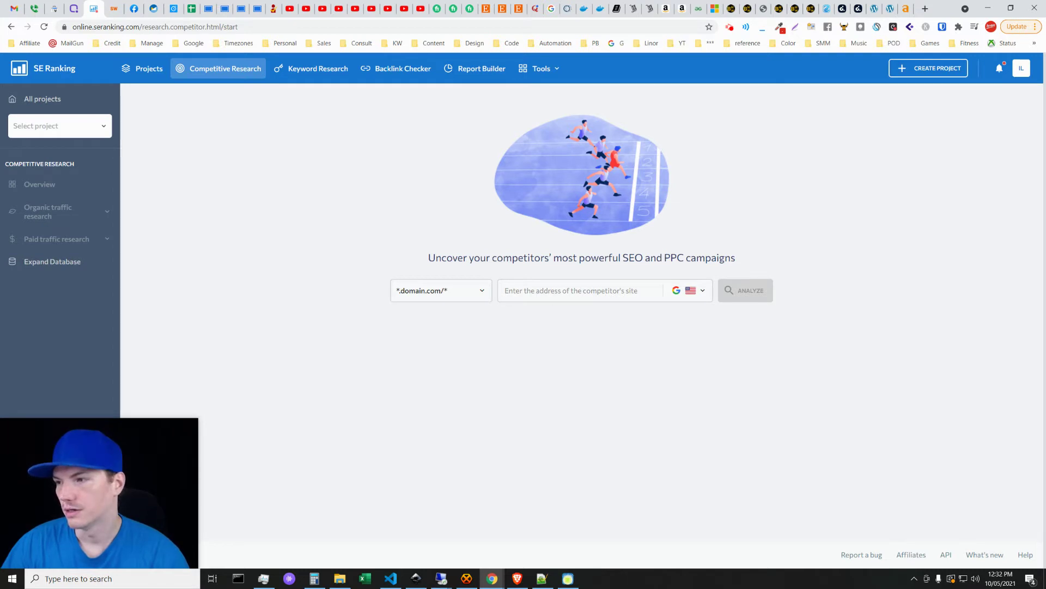
click(526, 291)
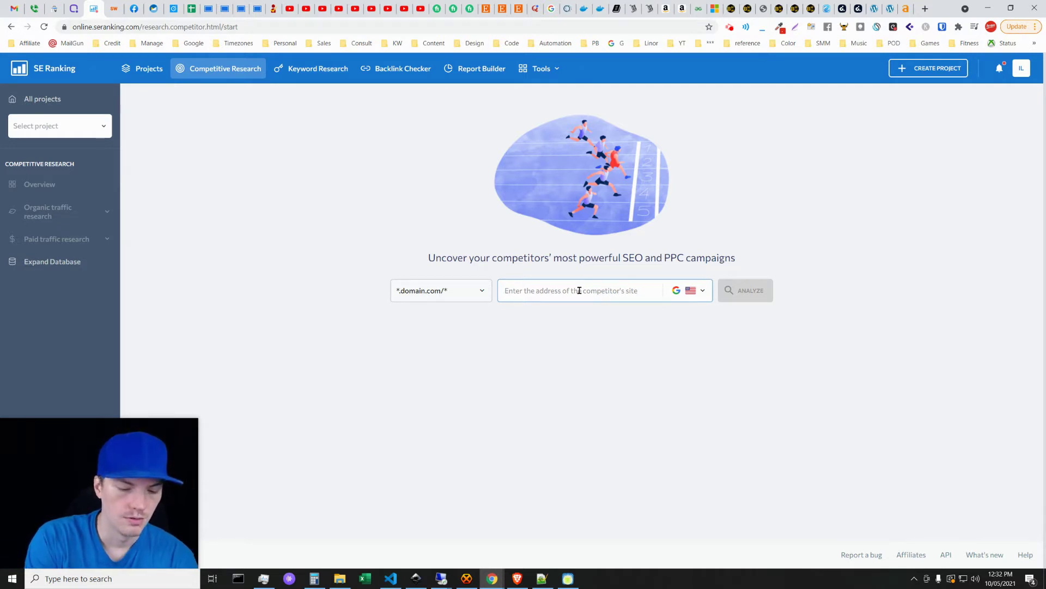
text(moz.com)
key(Return)
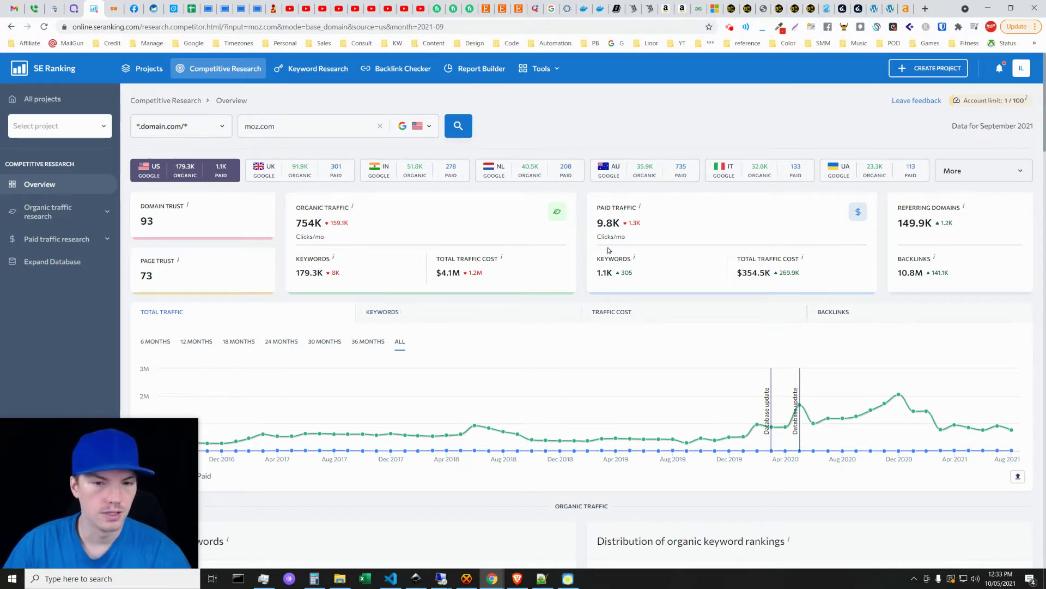
- Examine moz.com's total traffic and keyword history charts and the Domain Trust and Page Trust explanations
mouse_move(604, 257)
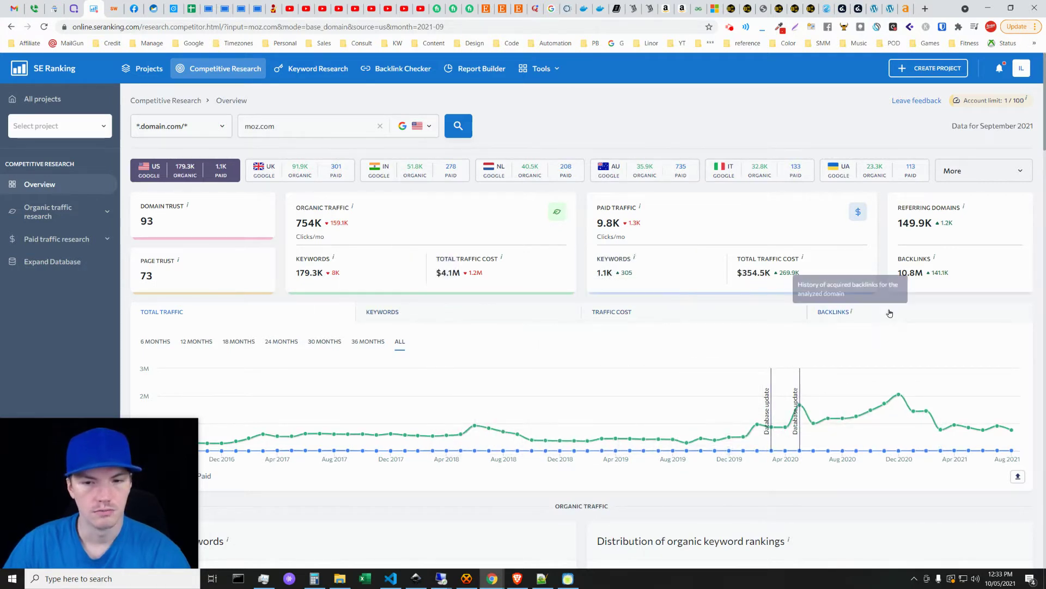
click(431, 315)
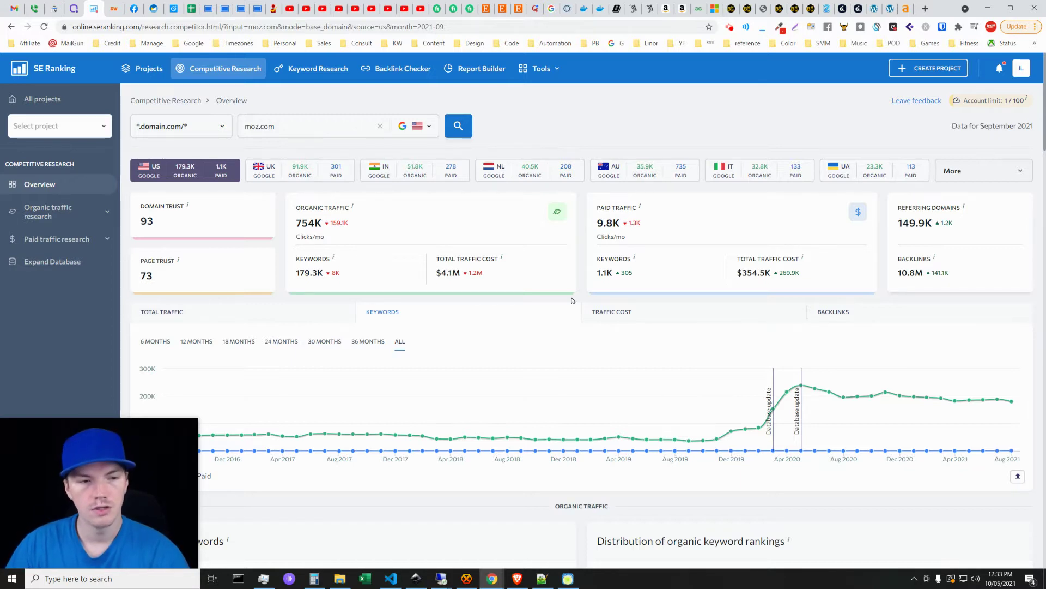
click(321, 318)
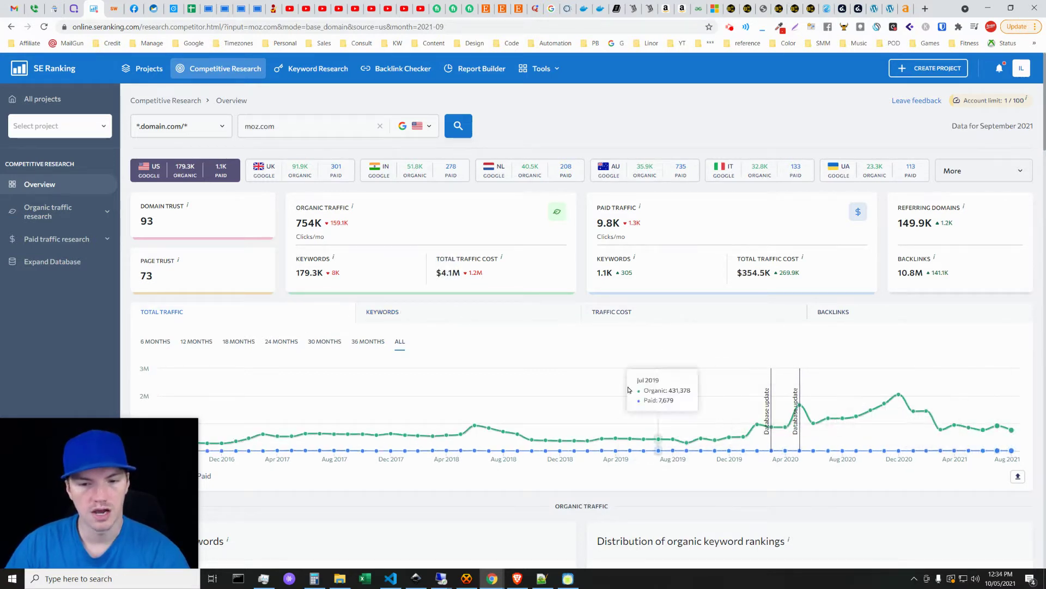
click(436, 318)
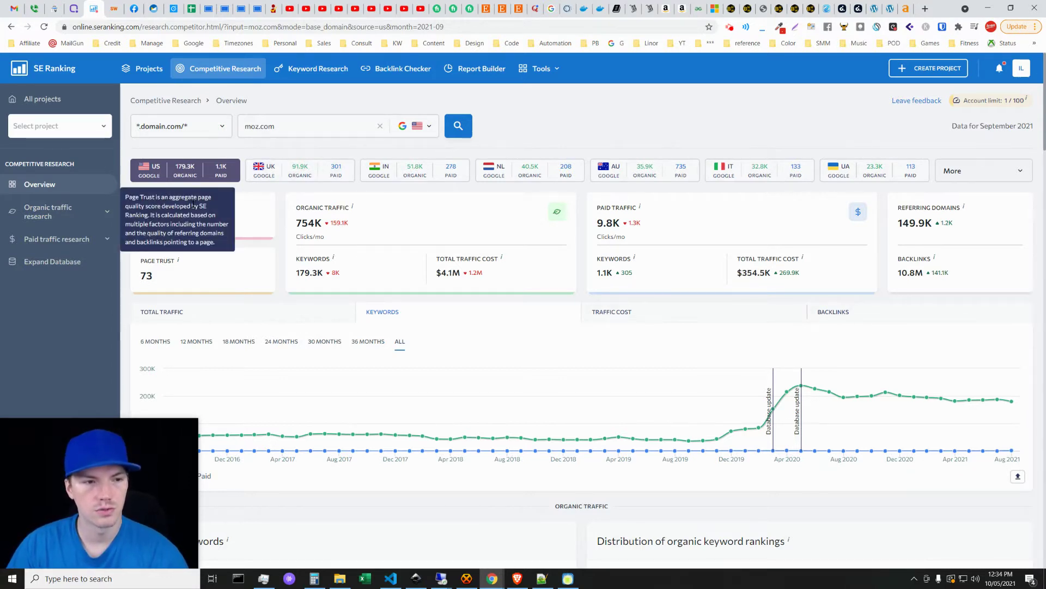
mouse_move(188, 207)
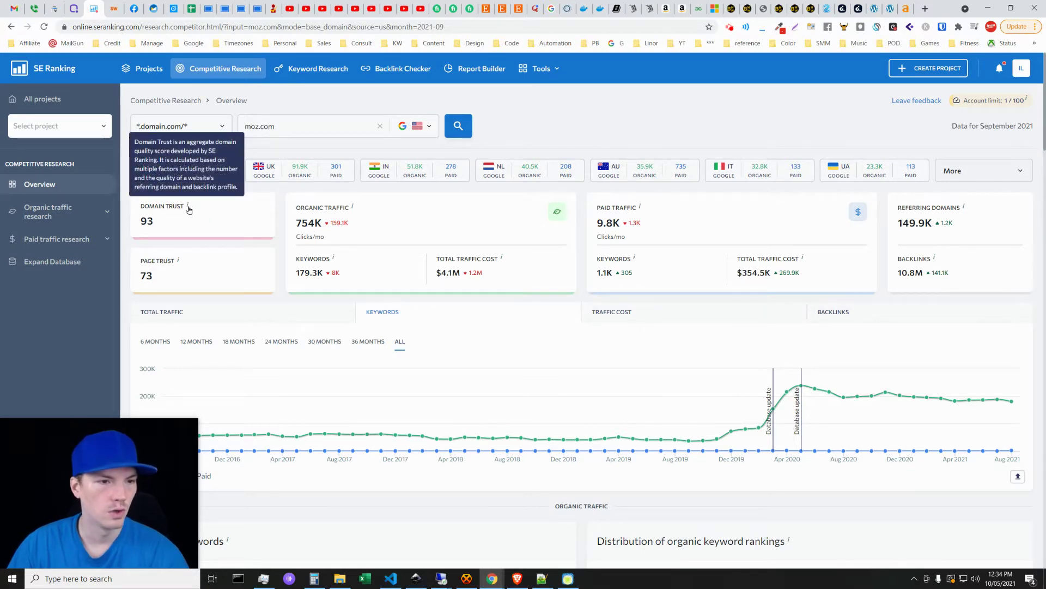
mouse_move(177, 261)
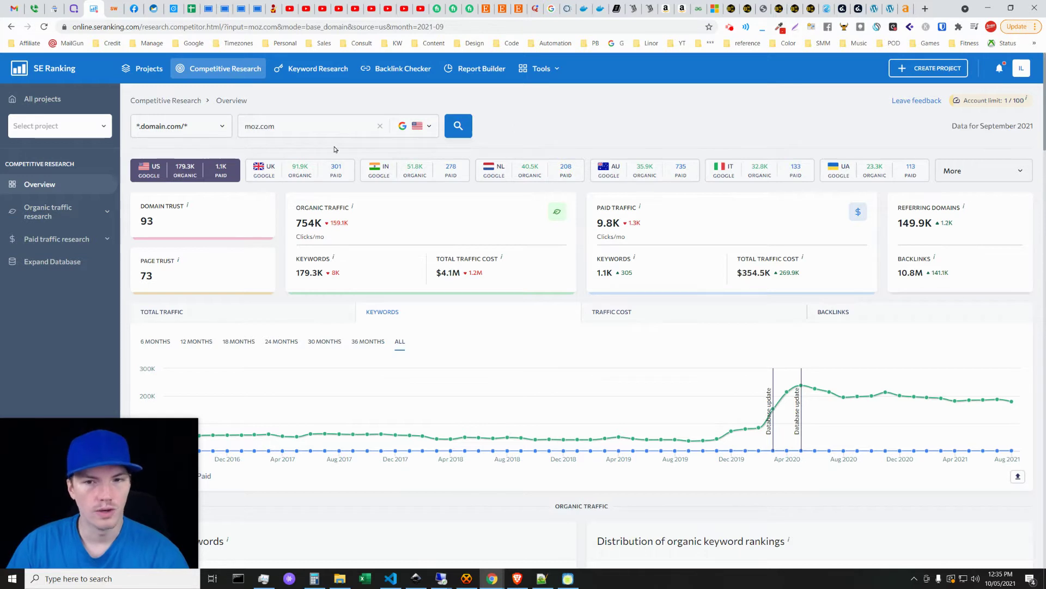
- Examine the organic keywords, SERP features, organic competitors, top pages and paid traffic sections of the moz.com overview
scroll(580, 276, down, 6)
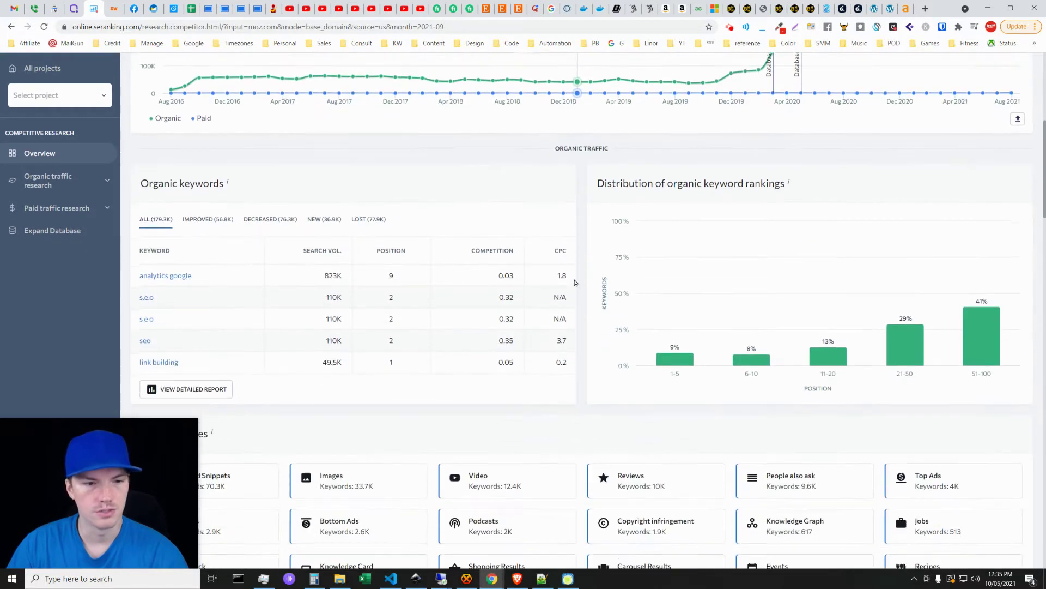
scroll(572, 282, up, 1)
scroll(573, 282, up, 5)
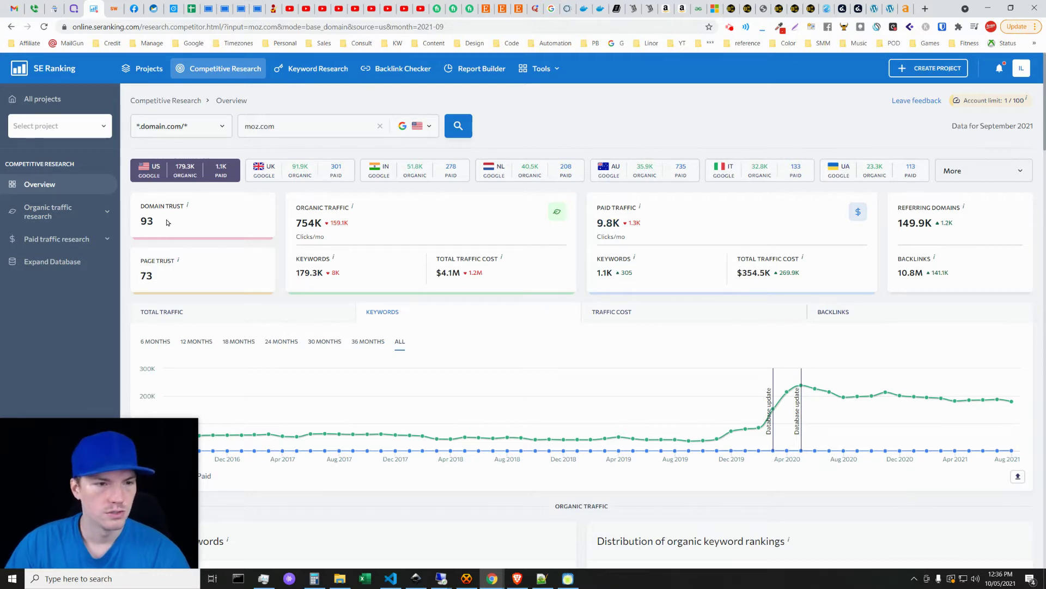
scroll(187, 207, down, 6)
scroll(543, 364, down, 5)
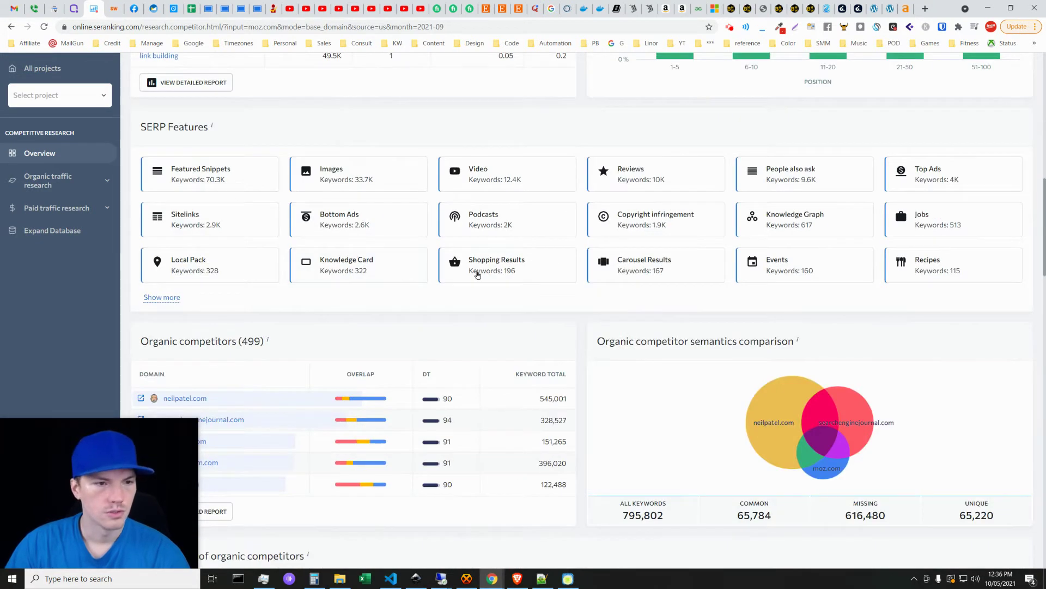
scroll(620, 303, down, 3)
scroll(560, 369, down, 3)
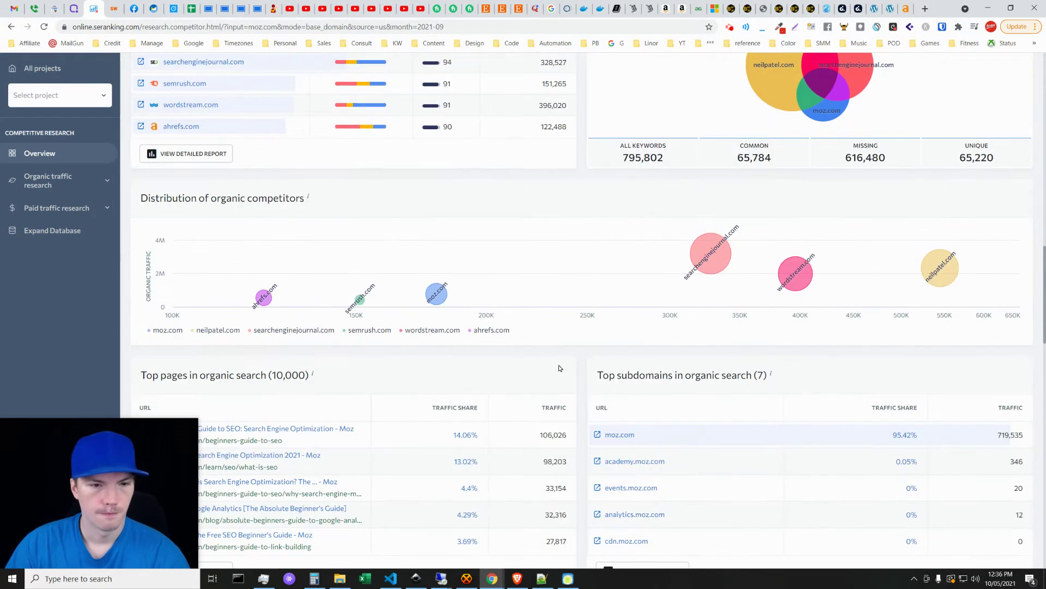
scroll(587, 390, down, 10)
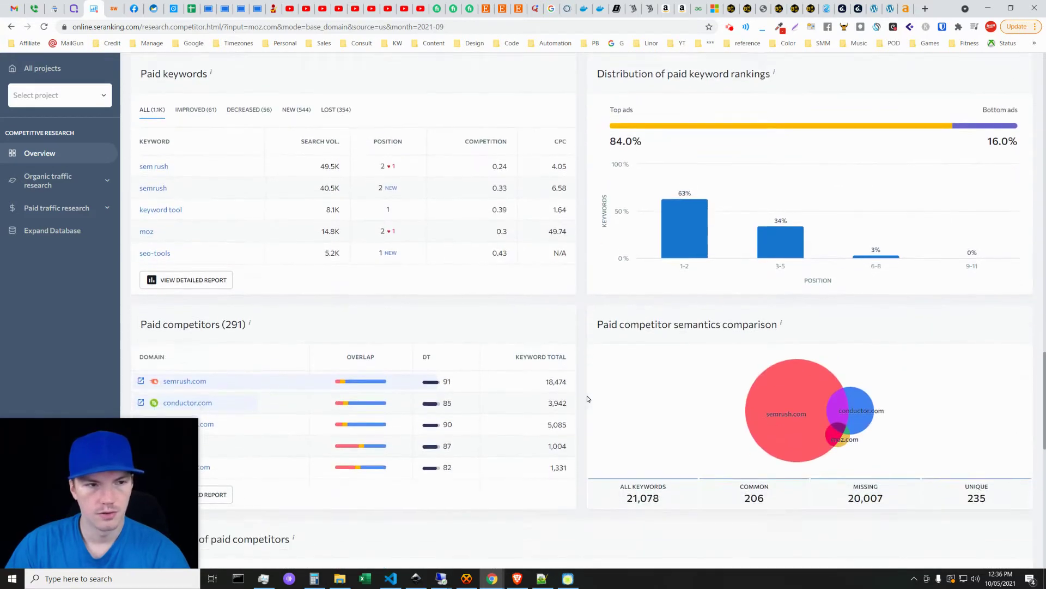
scroll(594, 397, down, 3)
scroll(981, 425, up, 20)
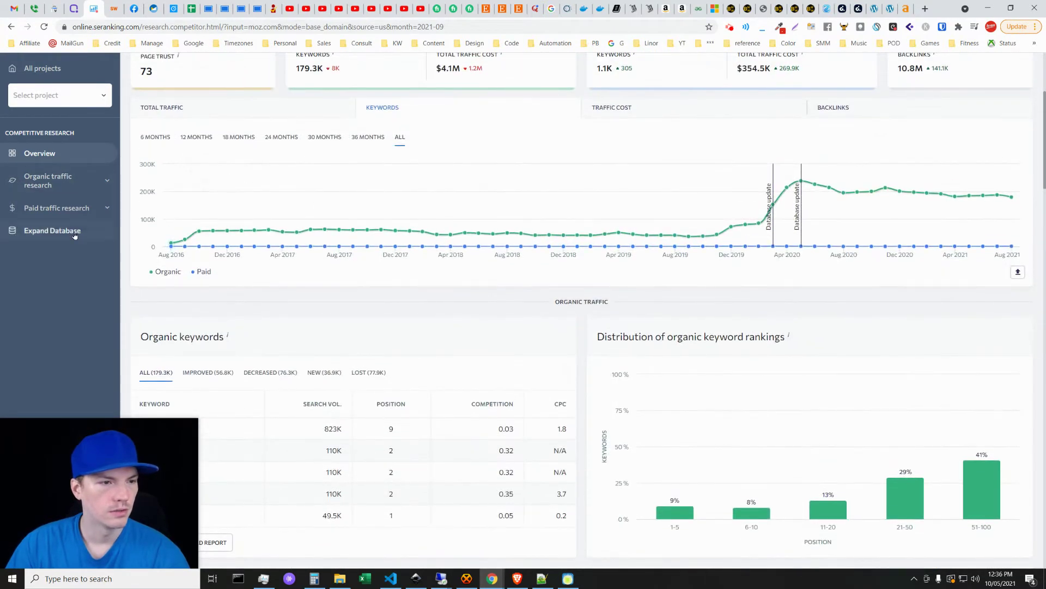
scroll(77, 229, up, 4)
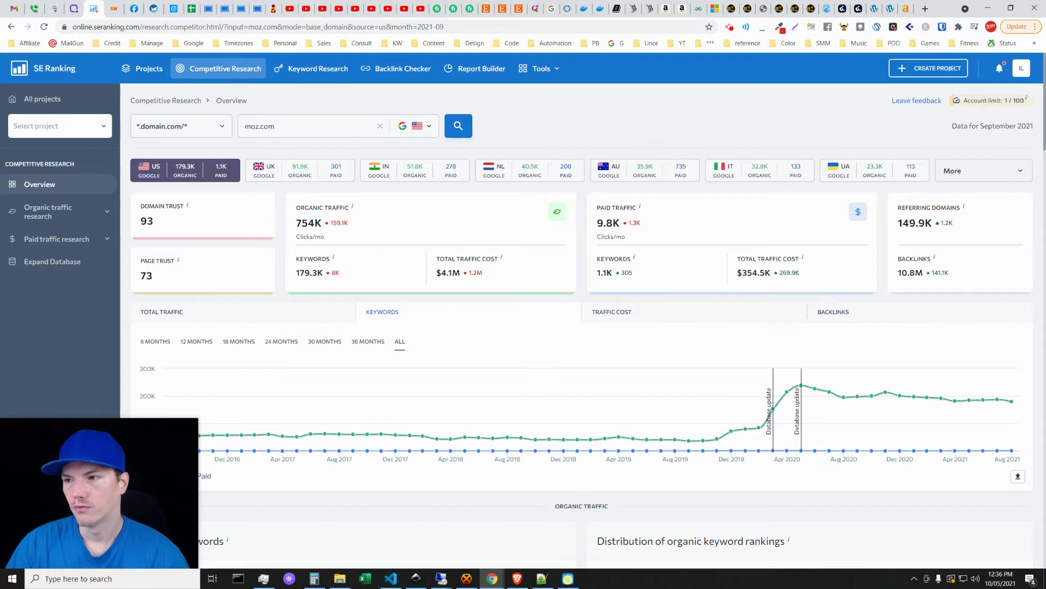
- Switch to Moz Pro in the Brave browser and open the Link Research overview for thebeautyspotblog.com in a new tab
key(alt+Tab)
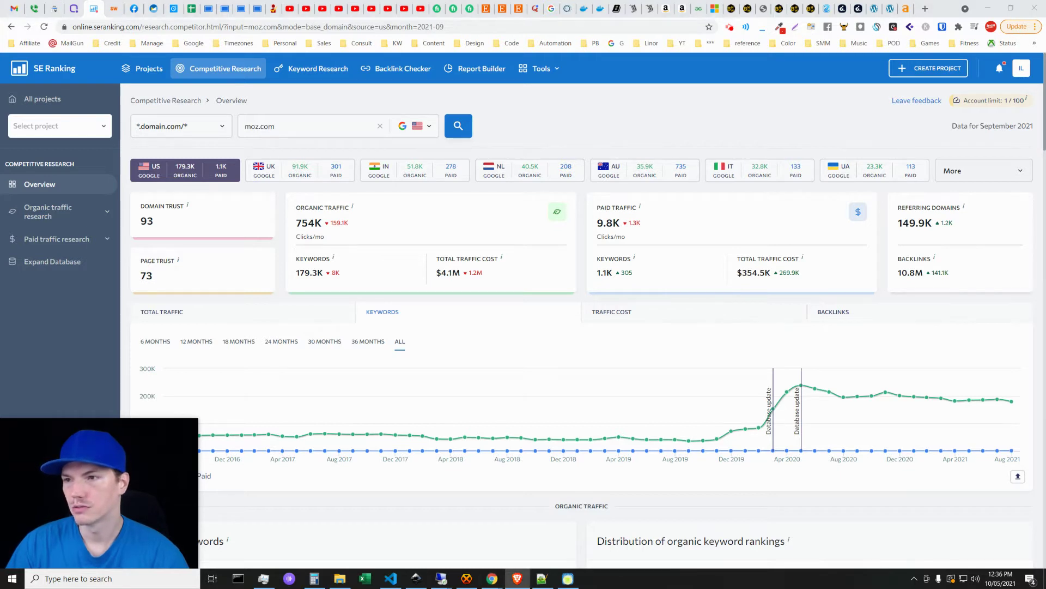
double_click(425, 158)
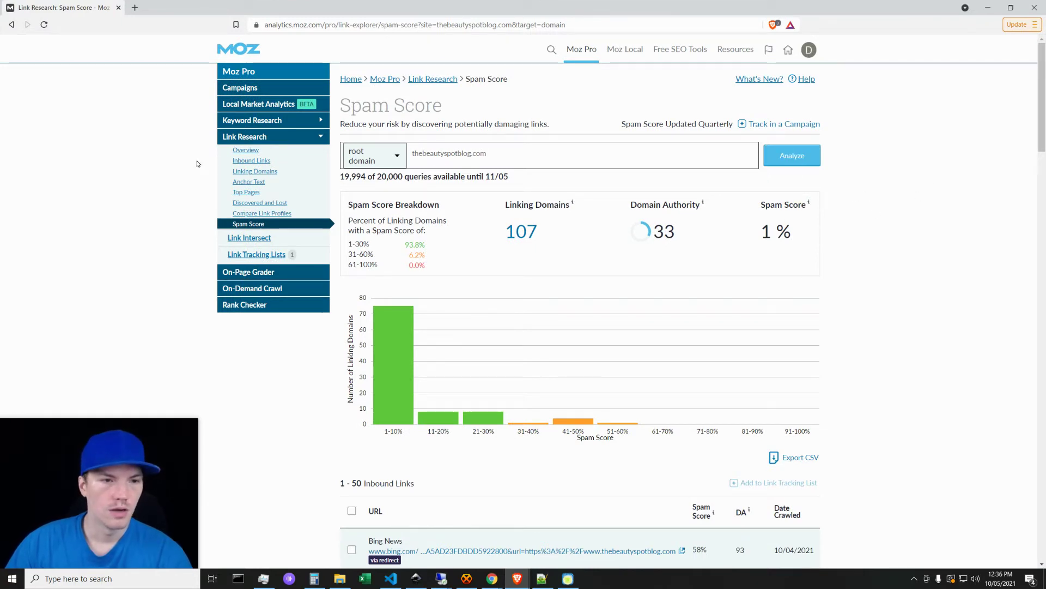
middle_click(246, 150)
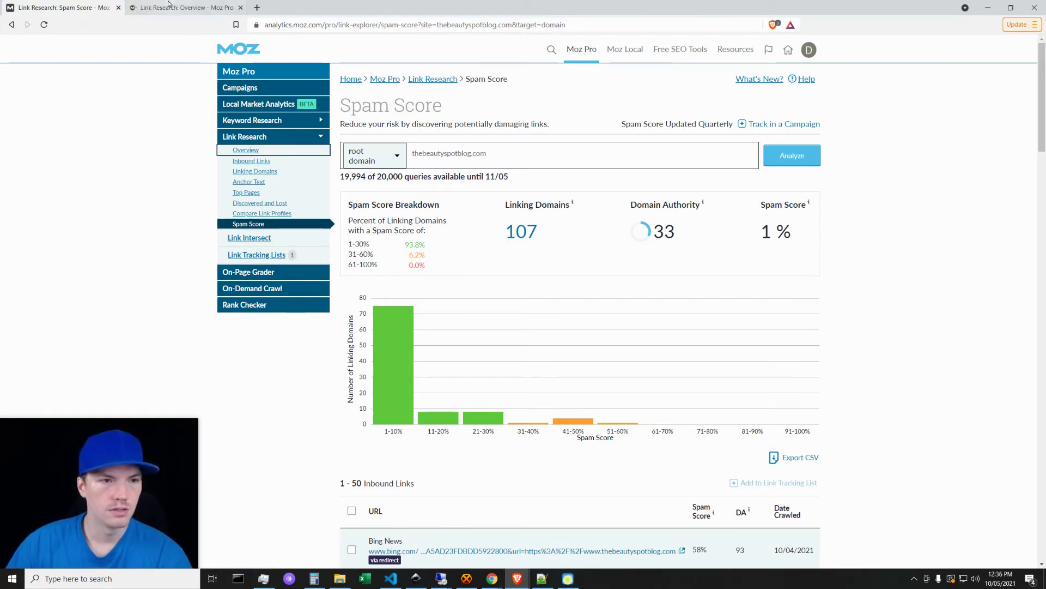
click(171, 6)
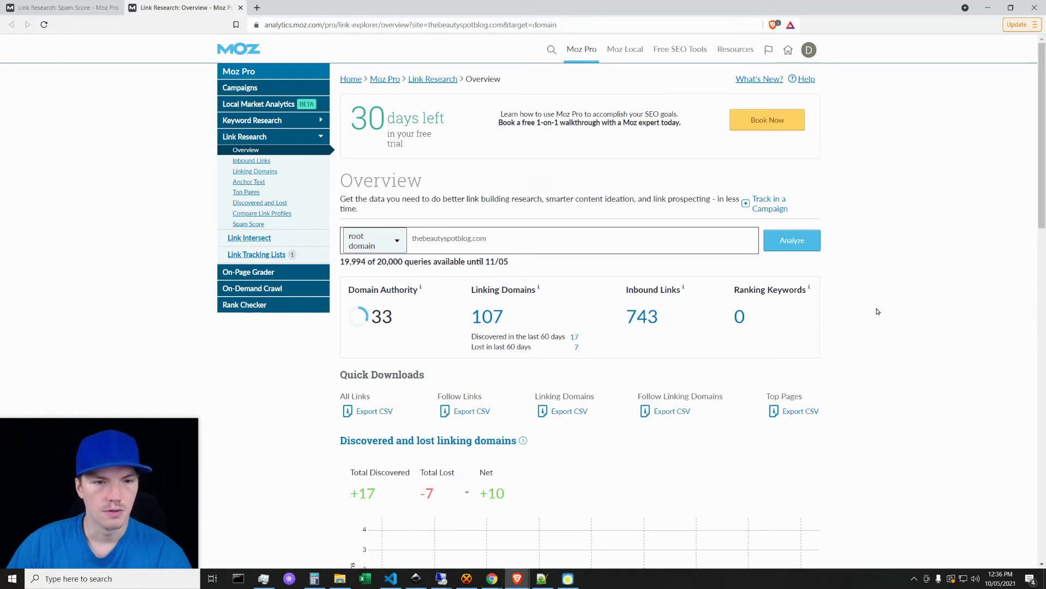
- Examine the domain's authority, linking domains, follow versus nofollow links, top pages and anchor text in the overview
scroll(878, 312, down, 2)
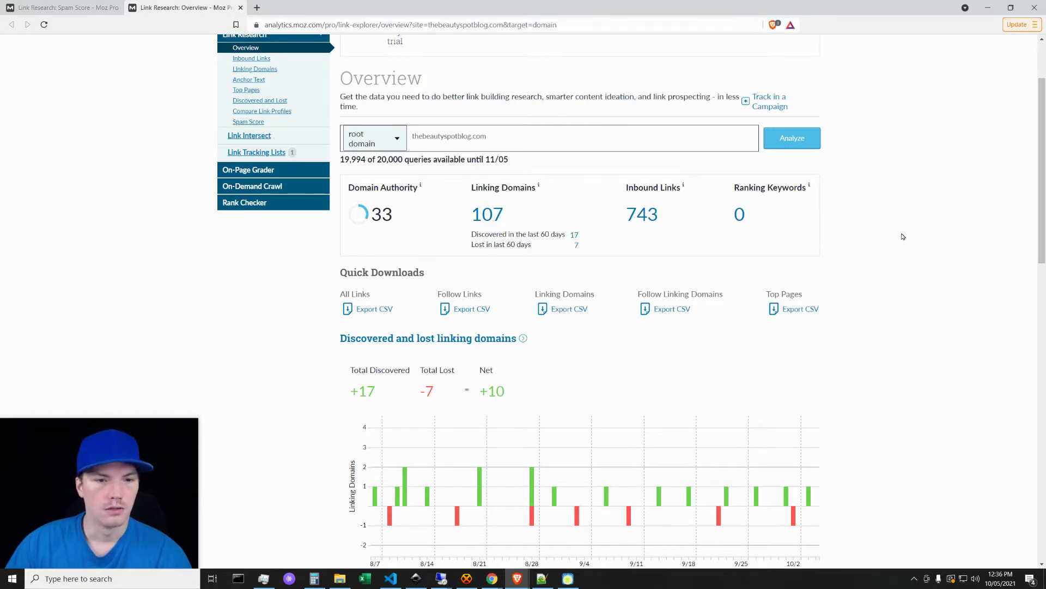
scroll(851, 253, down, 15)
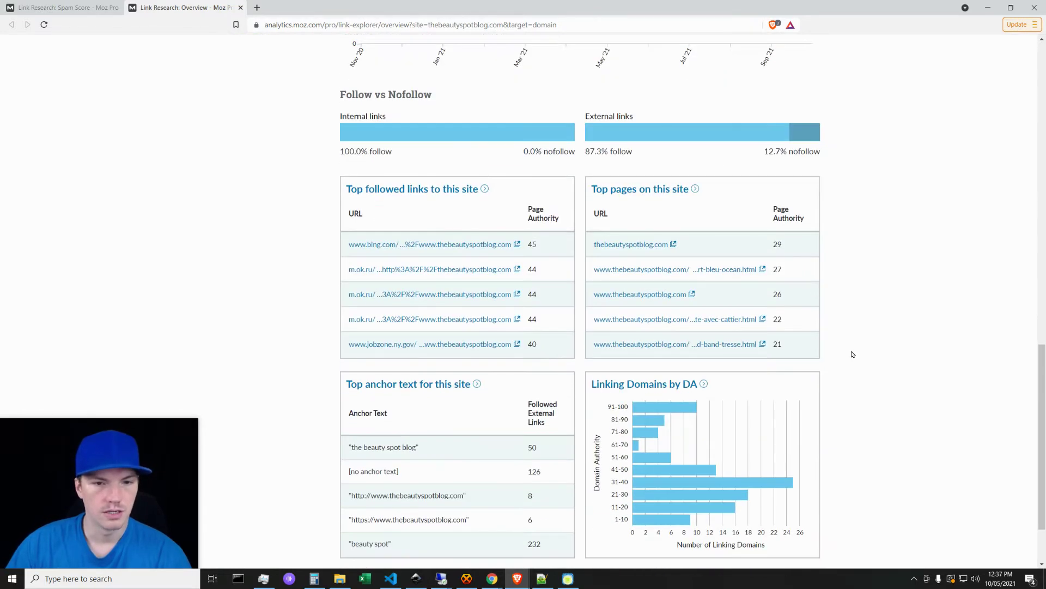
scroll(853, 354, up, 15)
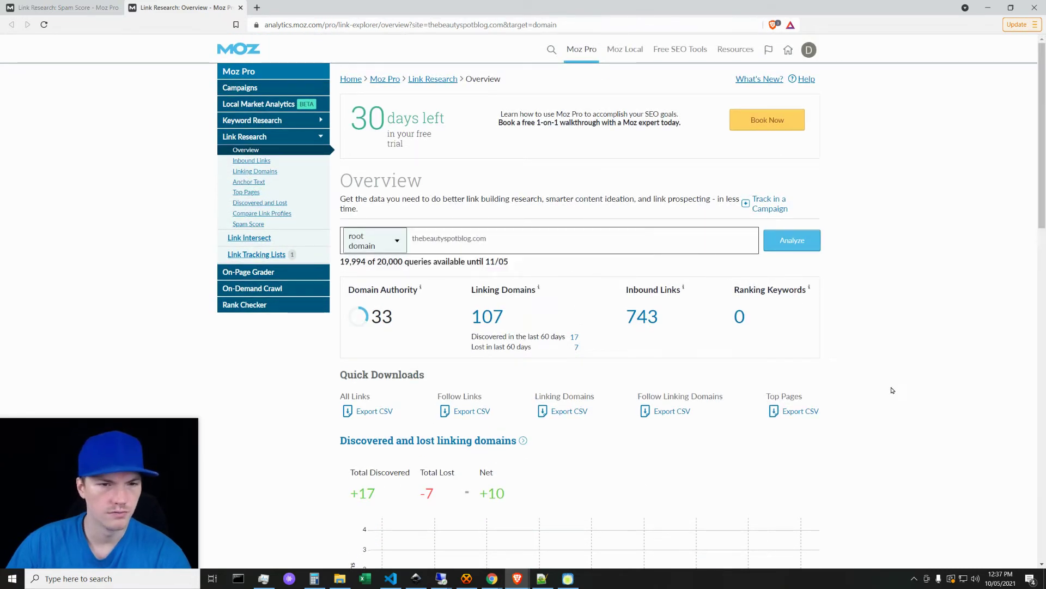
scroll(893, 390, down, 15)
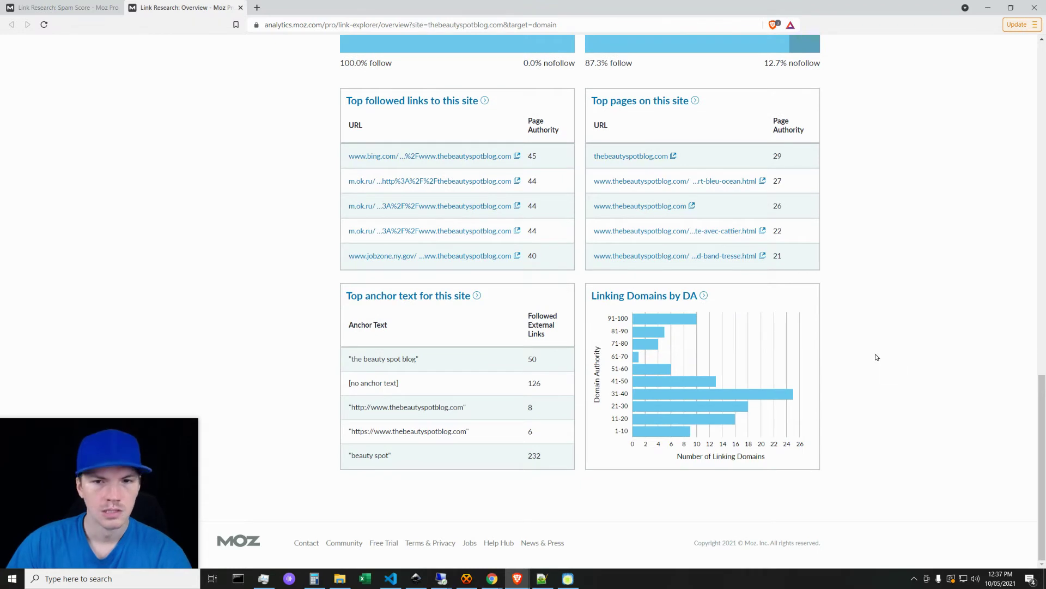
scroll(876, 355, up, 3)
scroll(649, 260, up, 10)
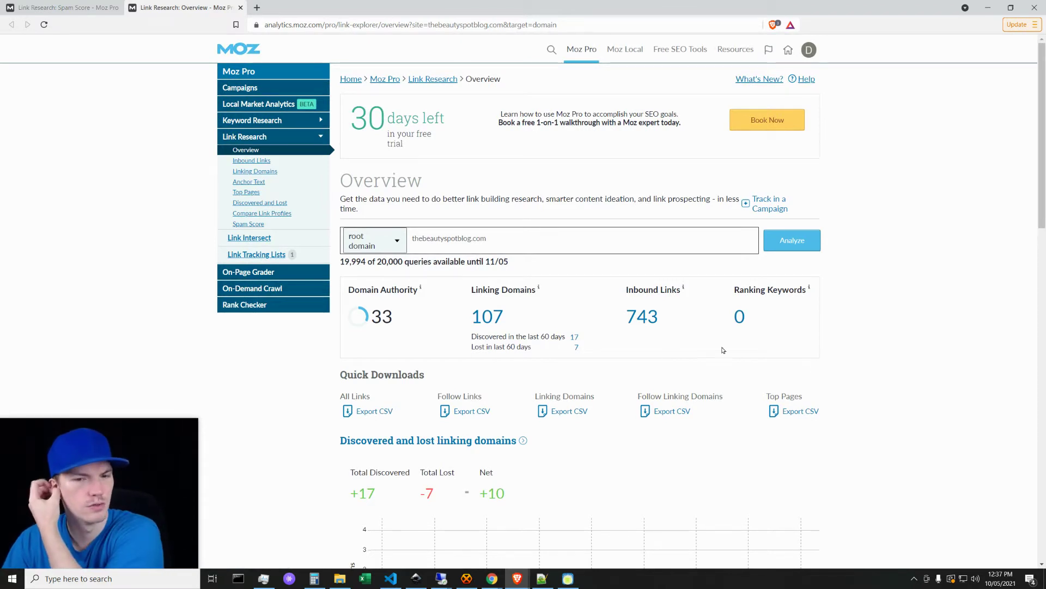
- Open the Inbound Links report for thebeautyspotblog.com in a new tab and view its link list
middle_click(642, 316)
click(312, 4)
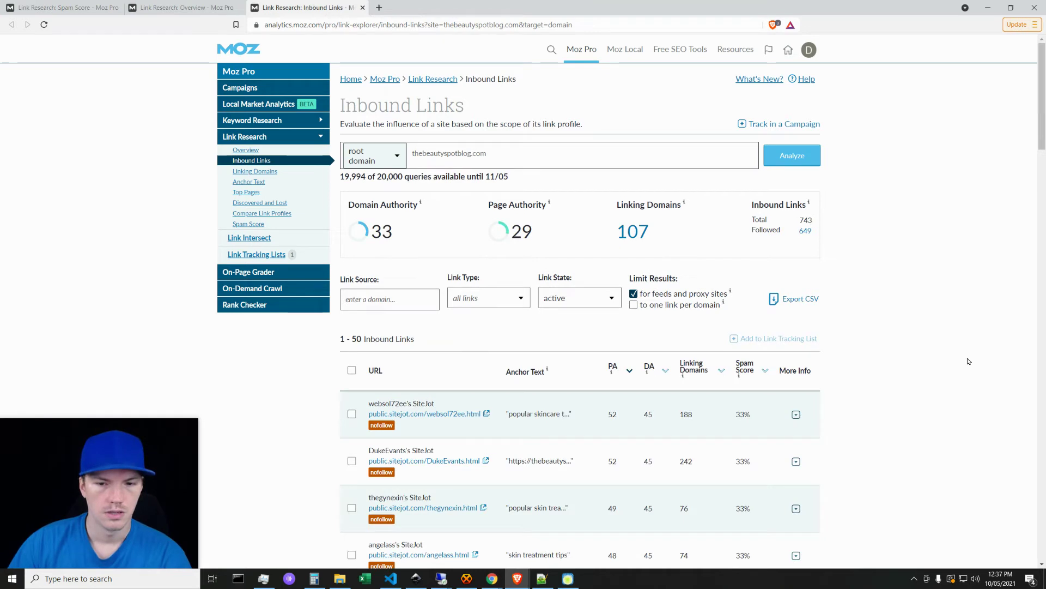
scroll(781, 295, down, 3)
scroll(733, 273, up, 3)
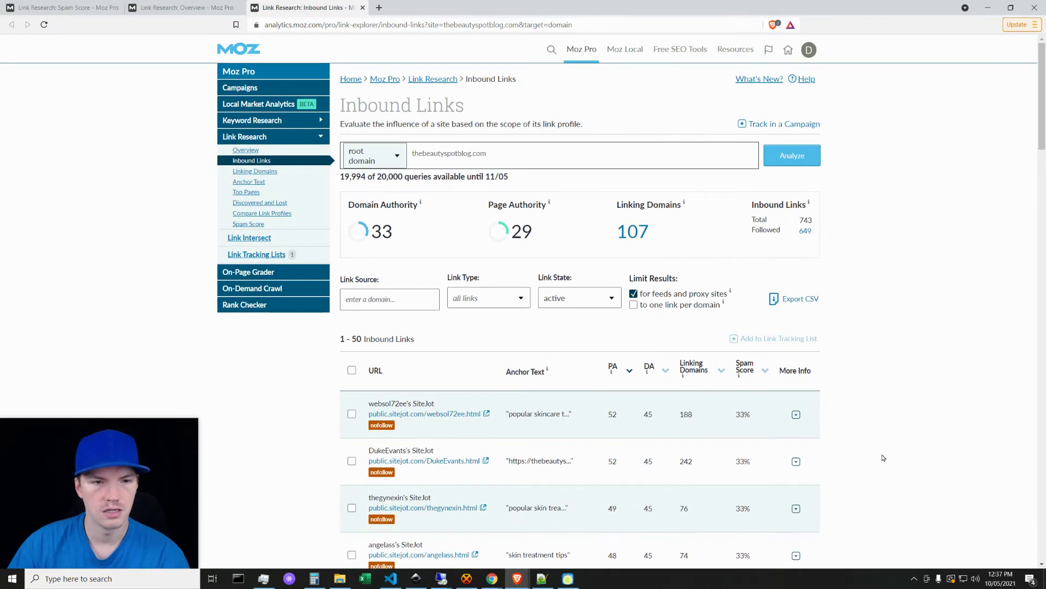
- Examine the Spam Score report's breakdown, distribution chart and list of inbound links with their spam scores
click(85, 4)
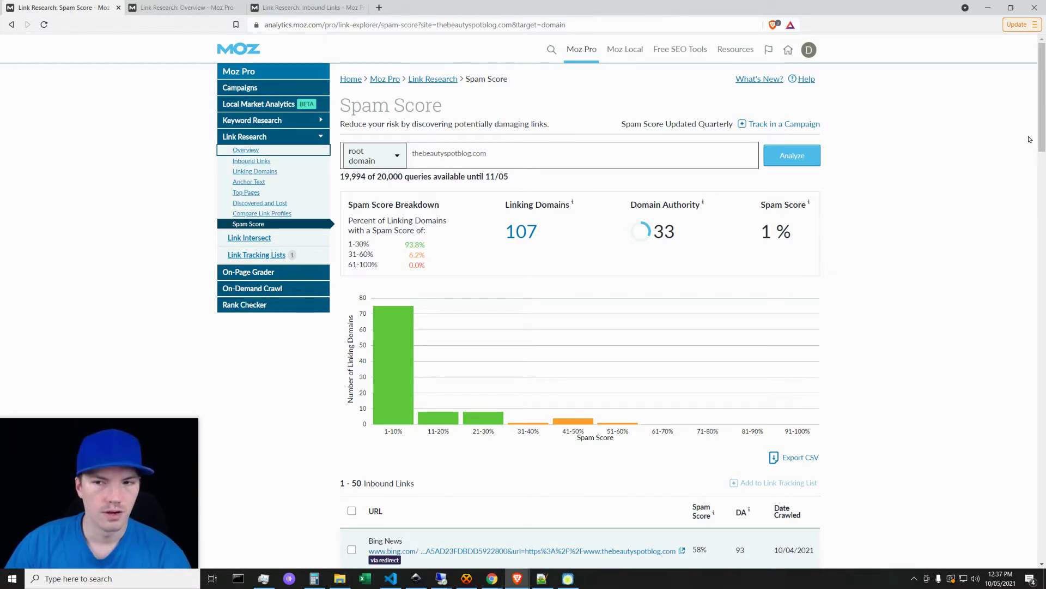
drag(1041, 117, 1003, 203)
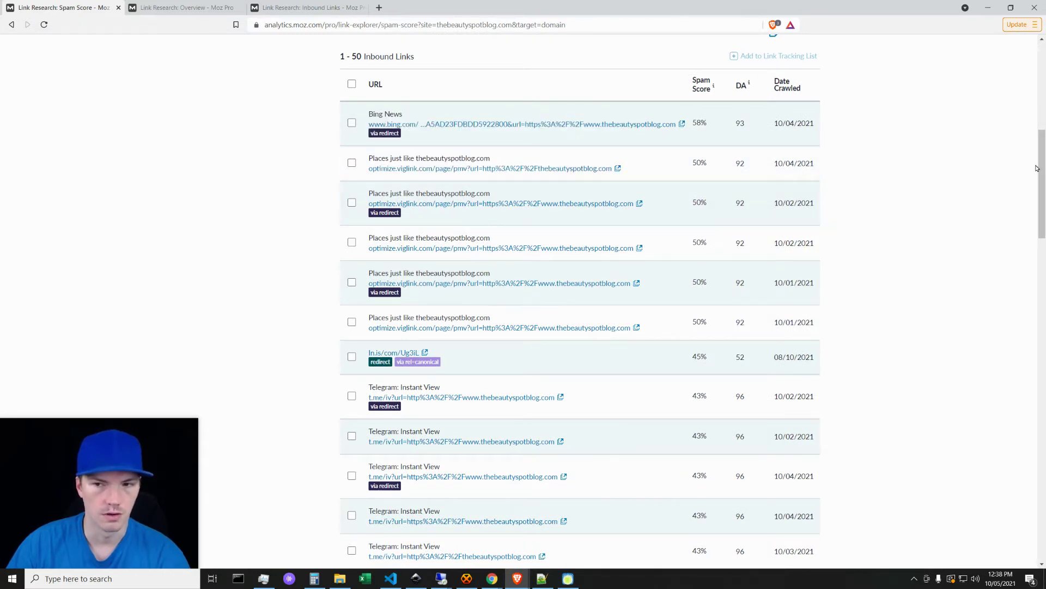
drag(1040, 168, 1015, 259)
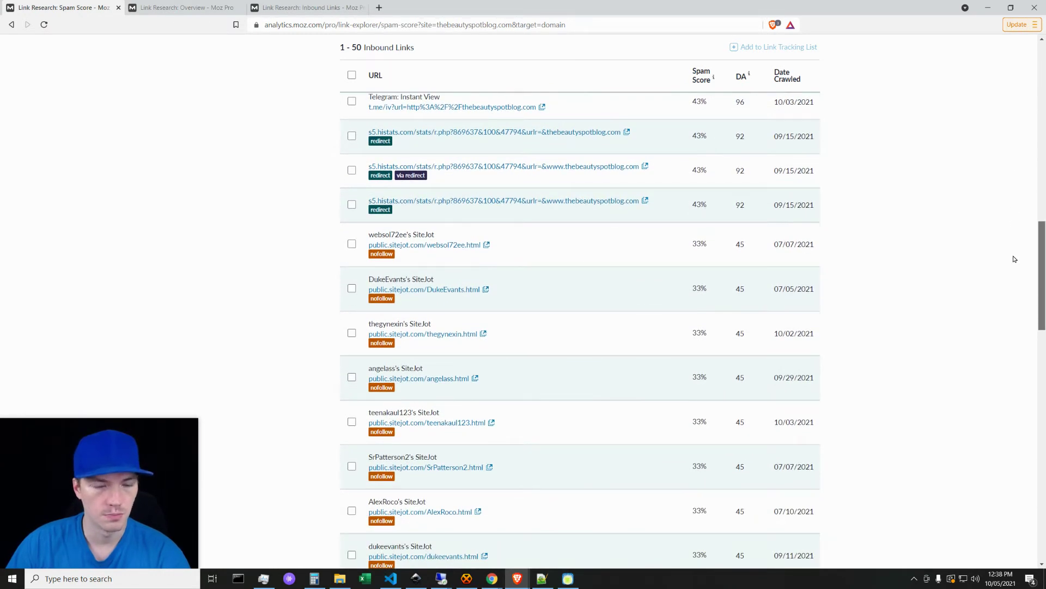
drag(1015, 259, 1012, 72)
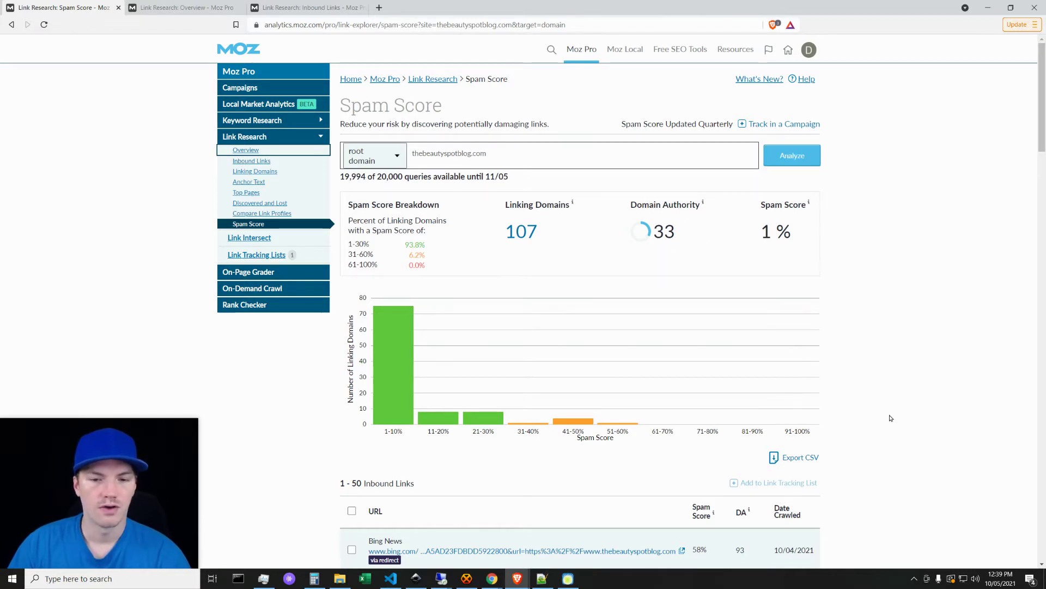
scroll(677, 467, down, 5)
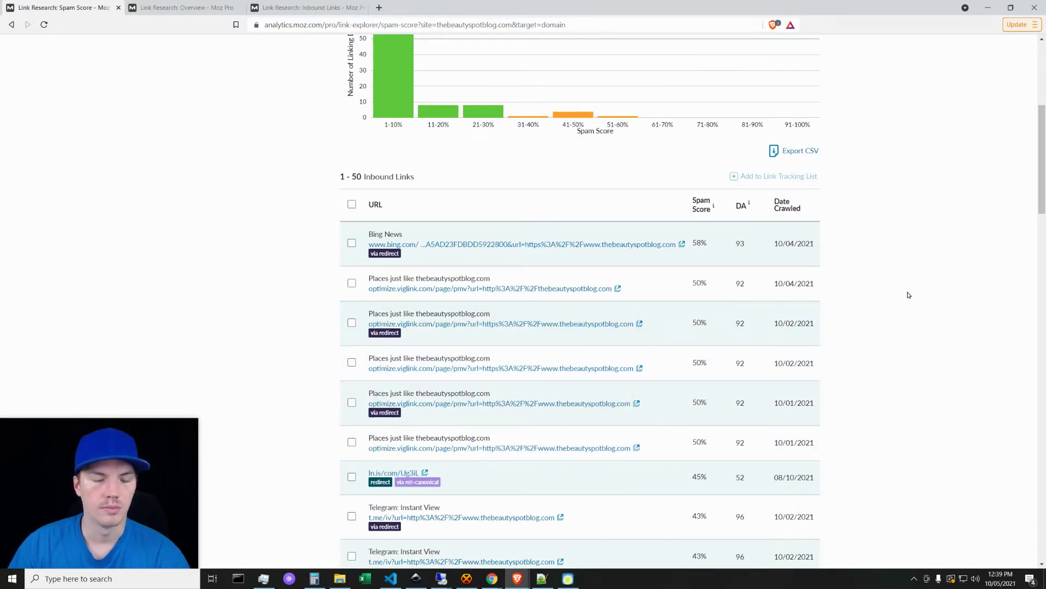
scroll(872, 381, up, 5)
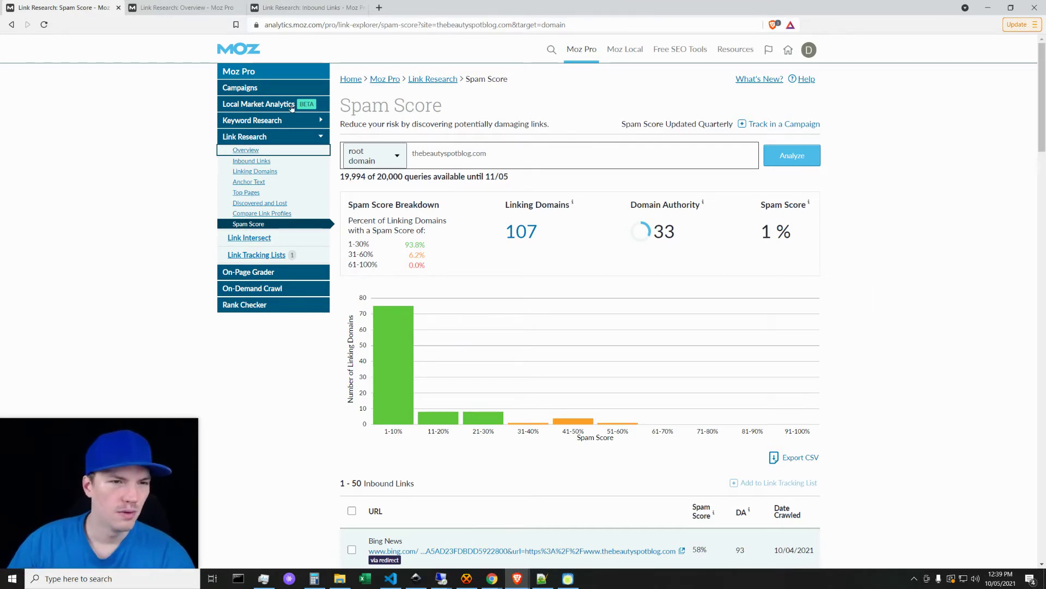
- Review the Inbound Links report again, along with the overview's authority history, follow ratio and top pages
click(297, 6)
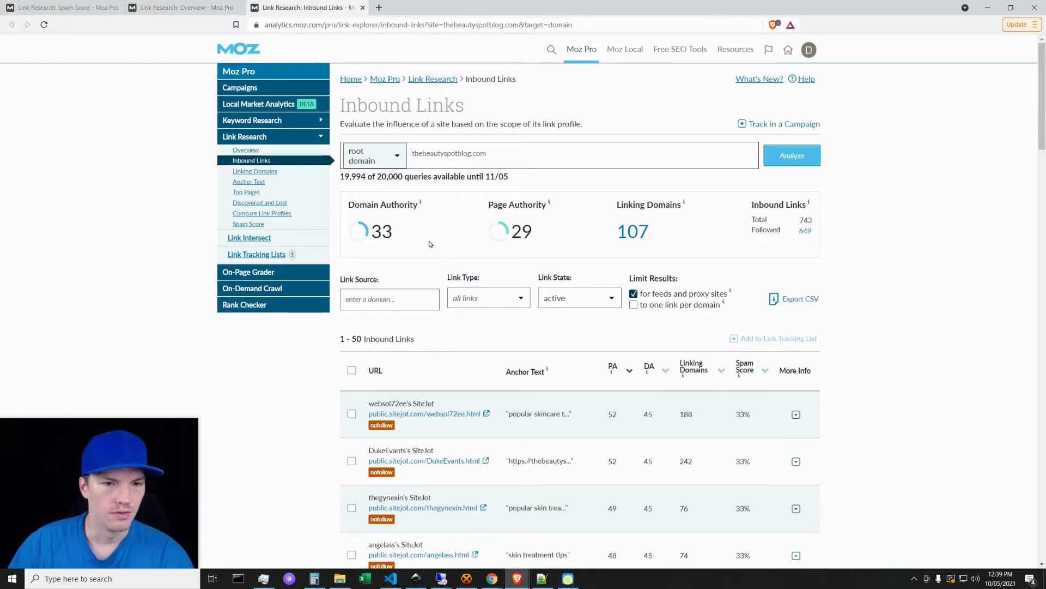
click(209, 7)
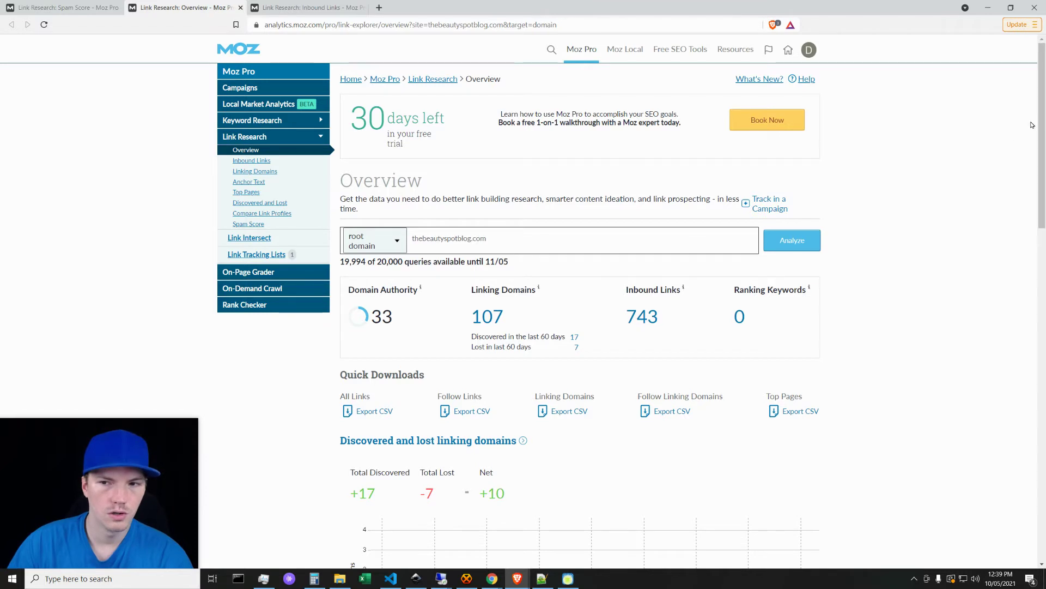
scroll(967, 188, down, 10)
scroll(1008, 325, down, 6)
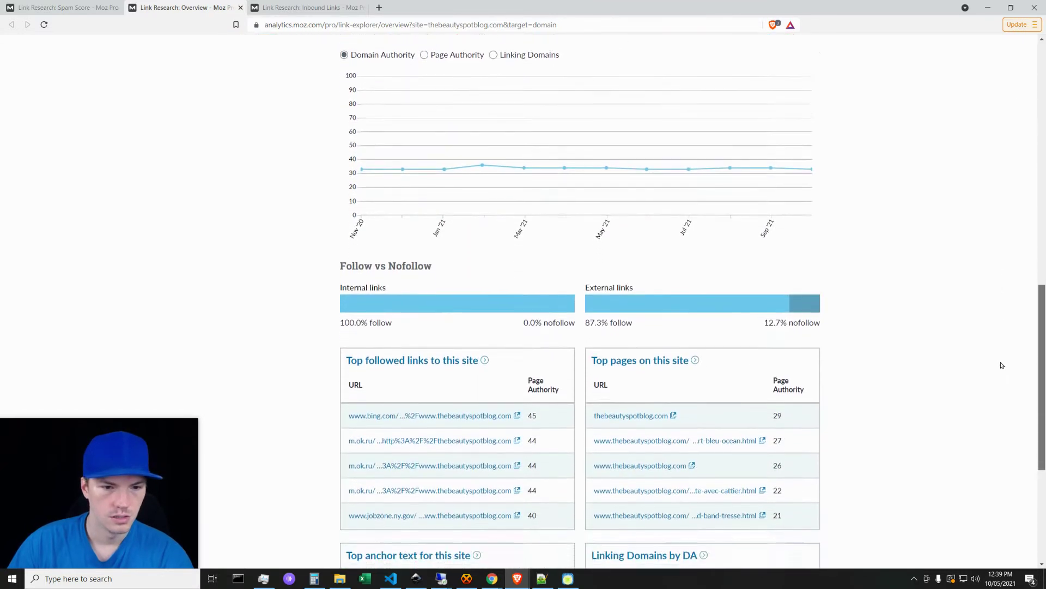
scroll(1003, 273, up, 16)
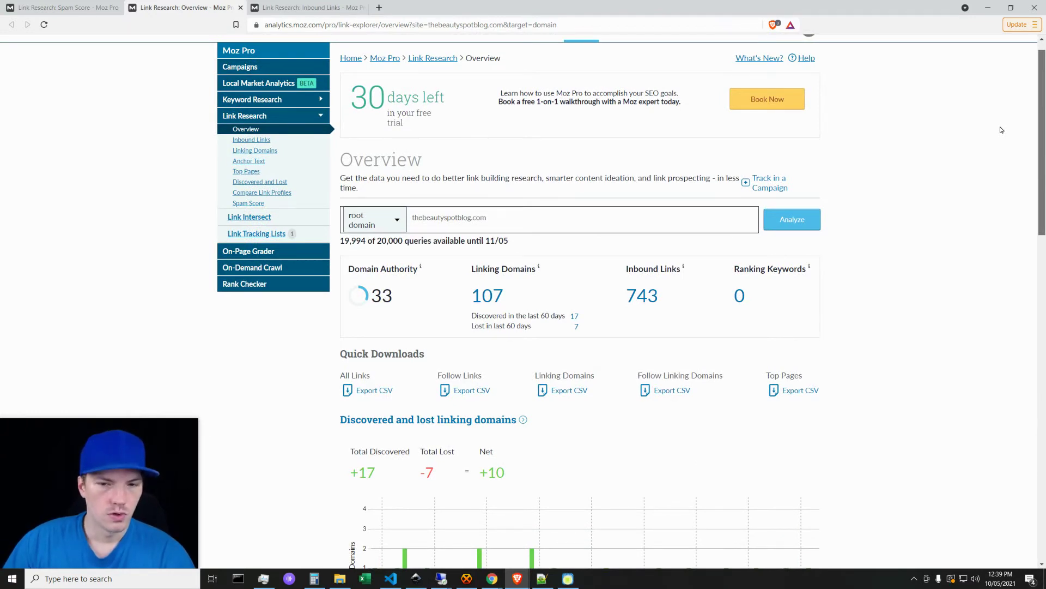
- Compare the Spam Score and Inbound Links reports with the overview's discovered and lost domains, anchor text and linking domains by DA
click(68, 4)
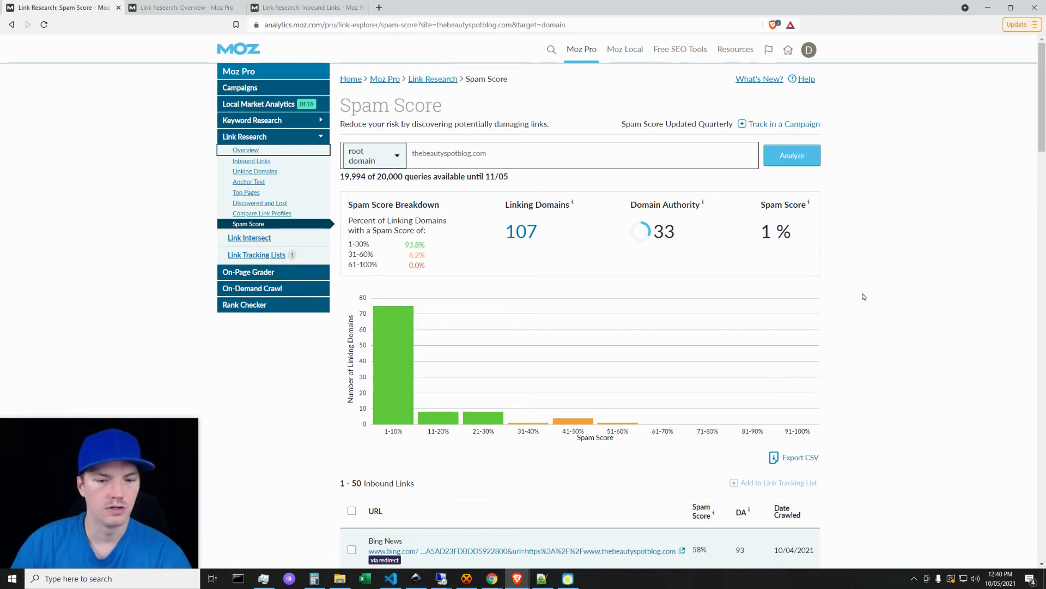
click(303, 7)
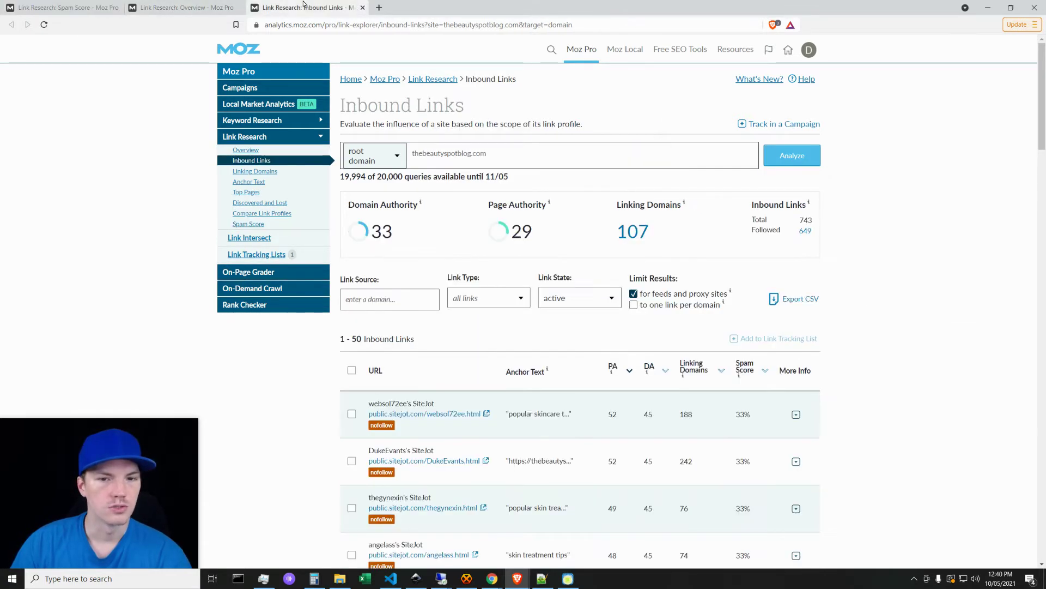
key(ctrl+shift+Tab)
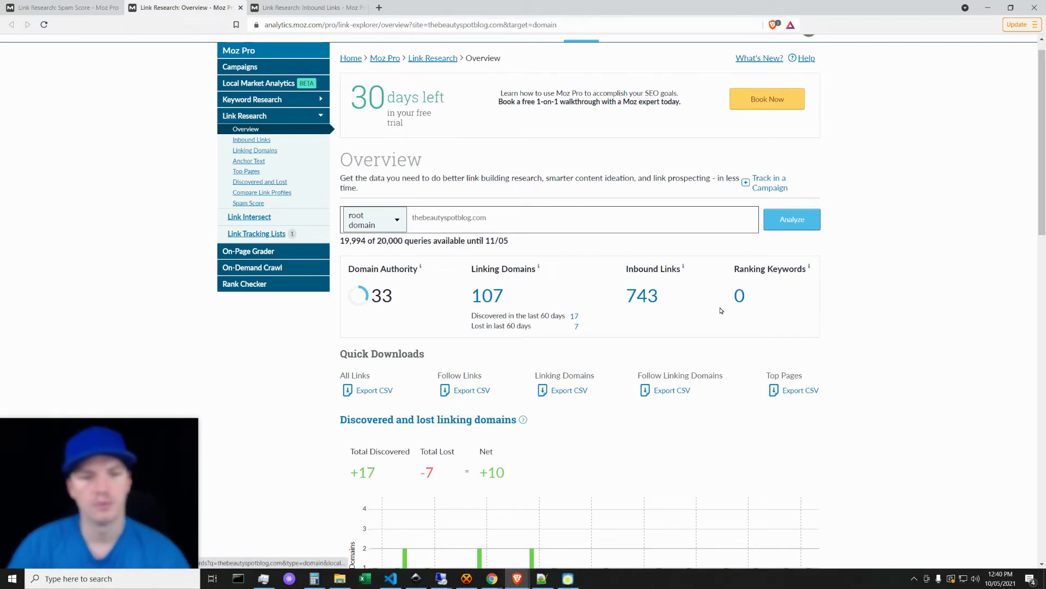
scroll(957, 380, down, 5)
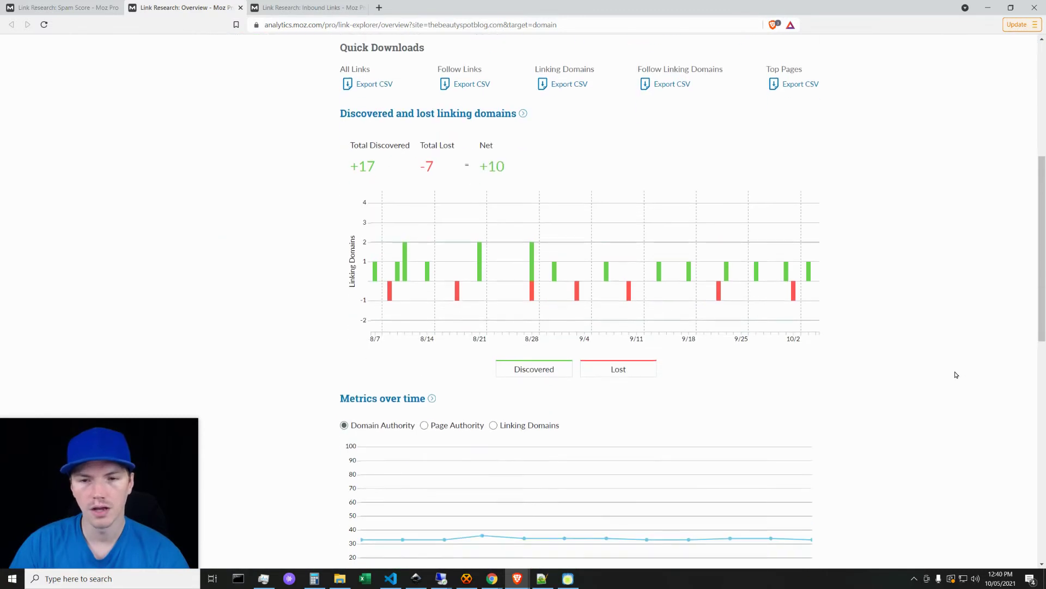
drag(1042, 194, 1043, 421)
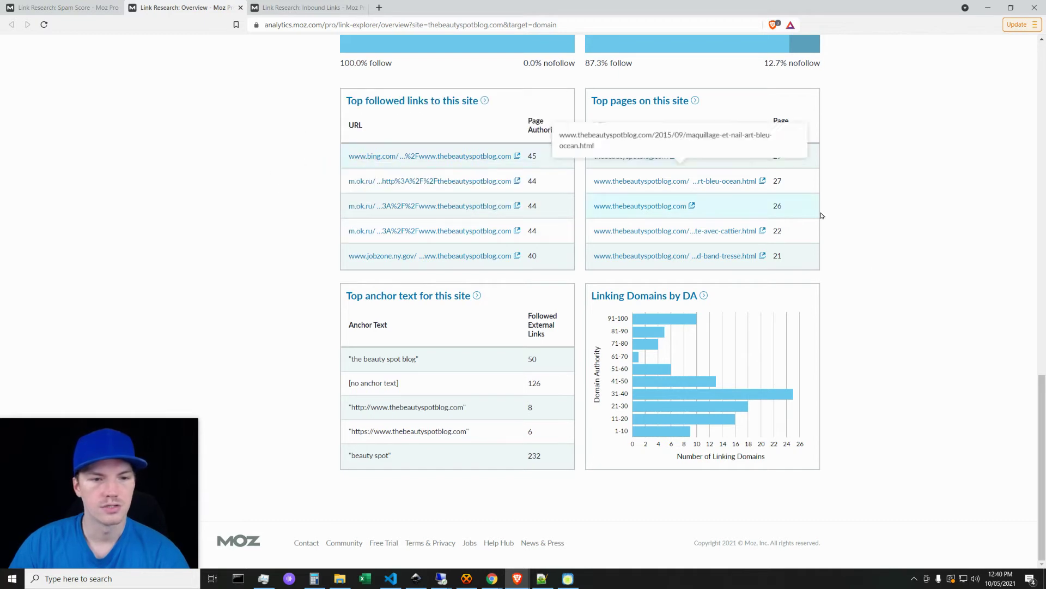
scroll(913, 397, up, 3)
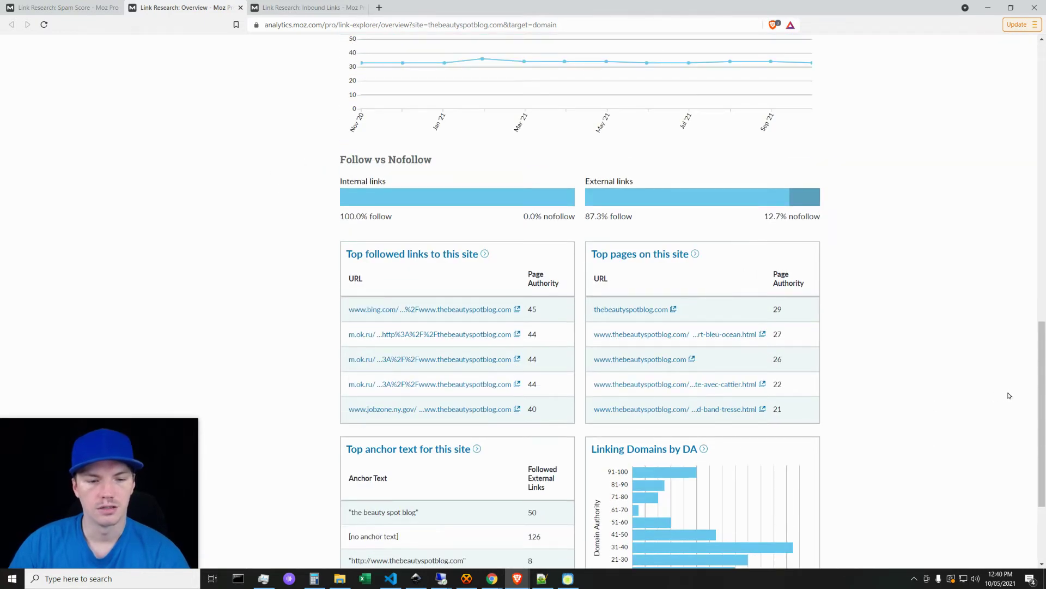
scroll(1029, 388, up, 13)
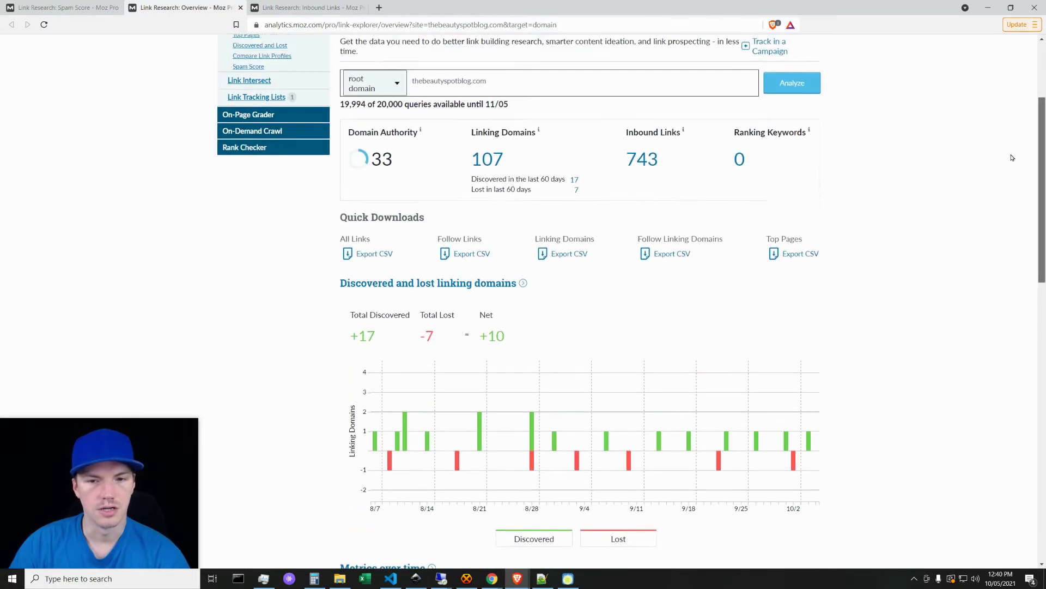
scroll(985, 163, up, 1)
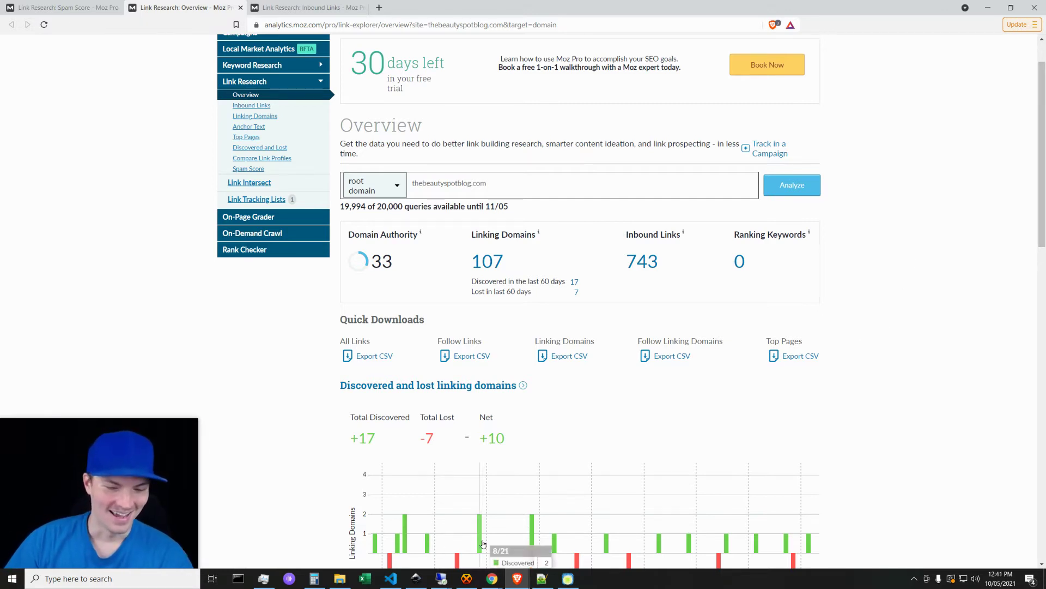
- Switch to the red-server remote desktop and bring the main ScrapeBox window to the front
mouse_move(438, 586)
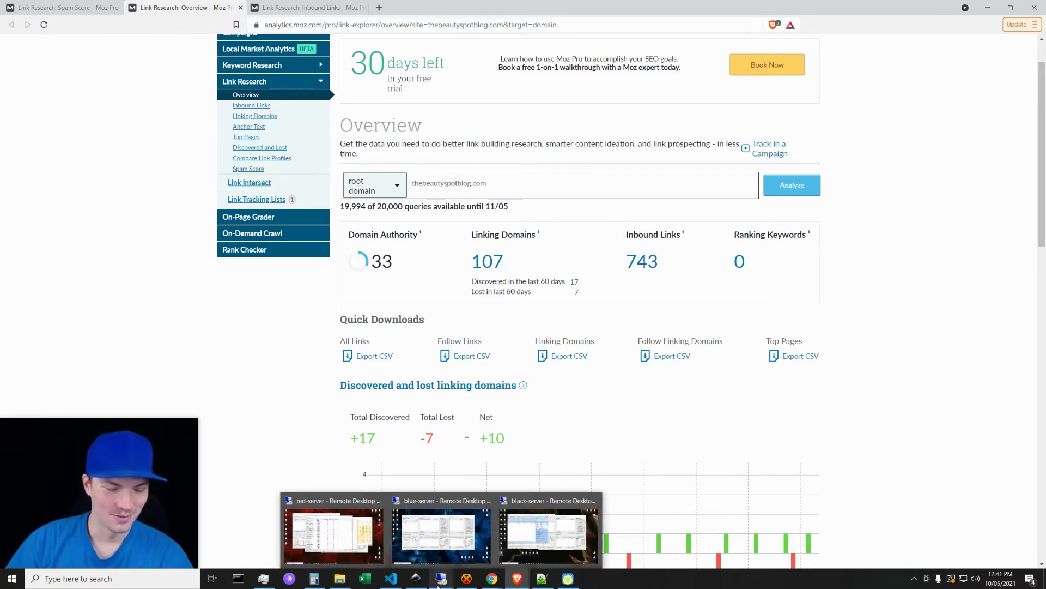
click(349, 532)
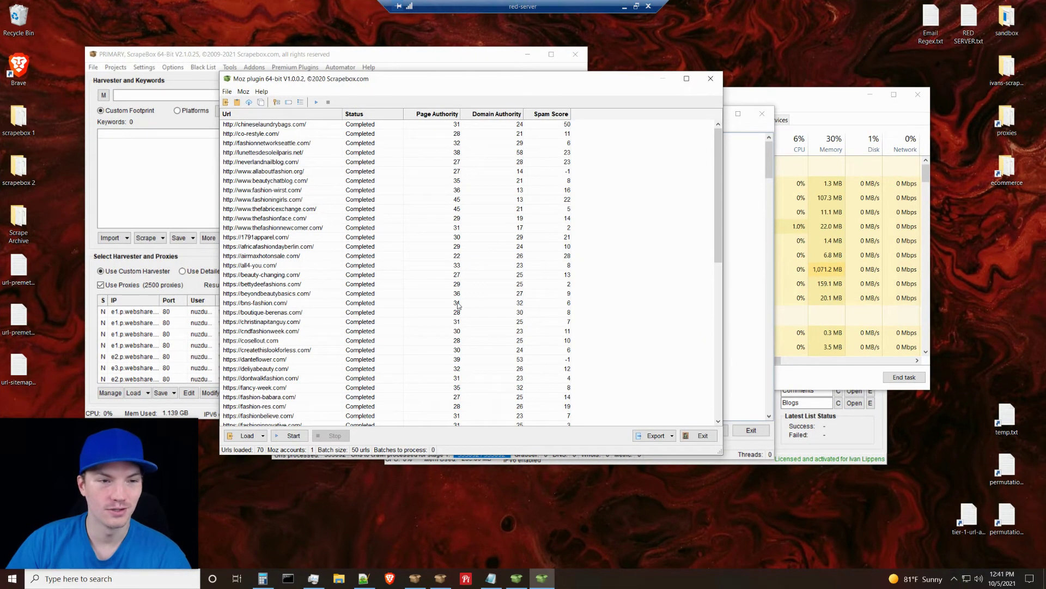
click(343, 54)
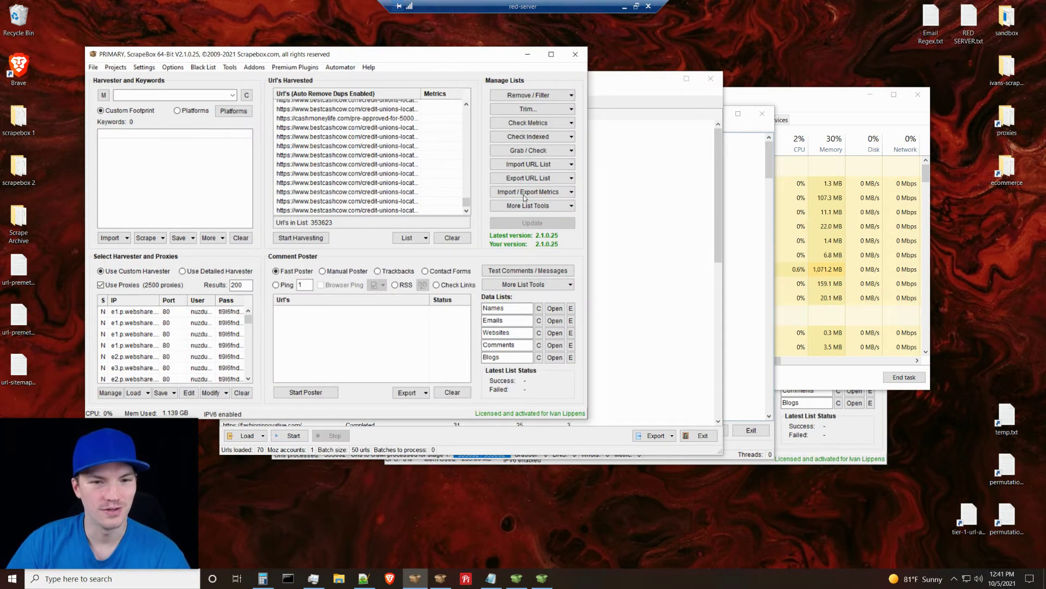
- View ScrapeBox's list of premium plugins and return to the Moz plugin's results window
click(305, 67)
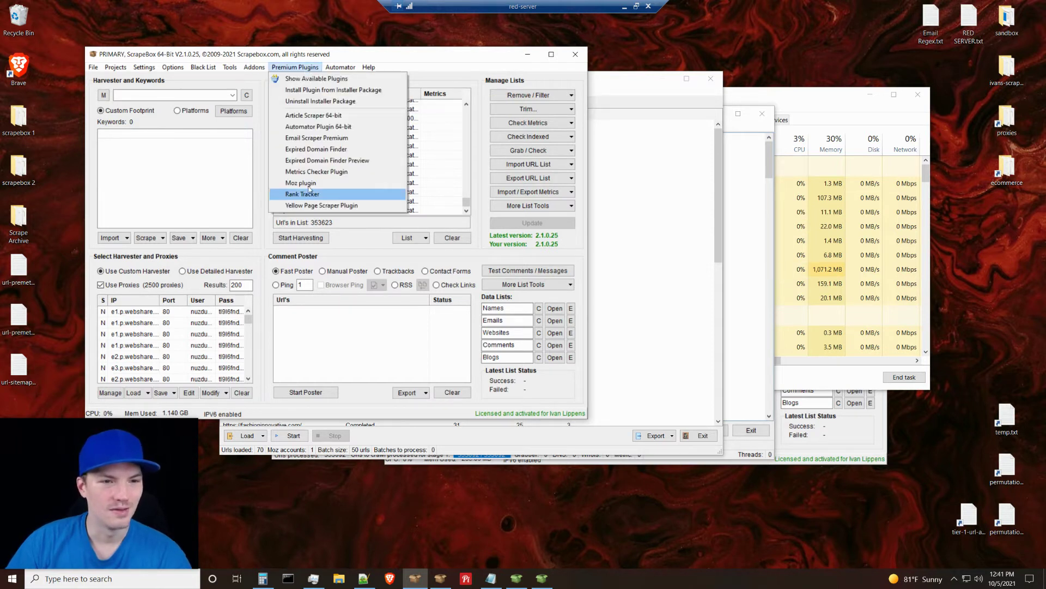
click(392, 64)
click(289, 68)
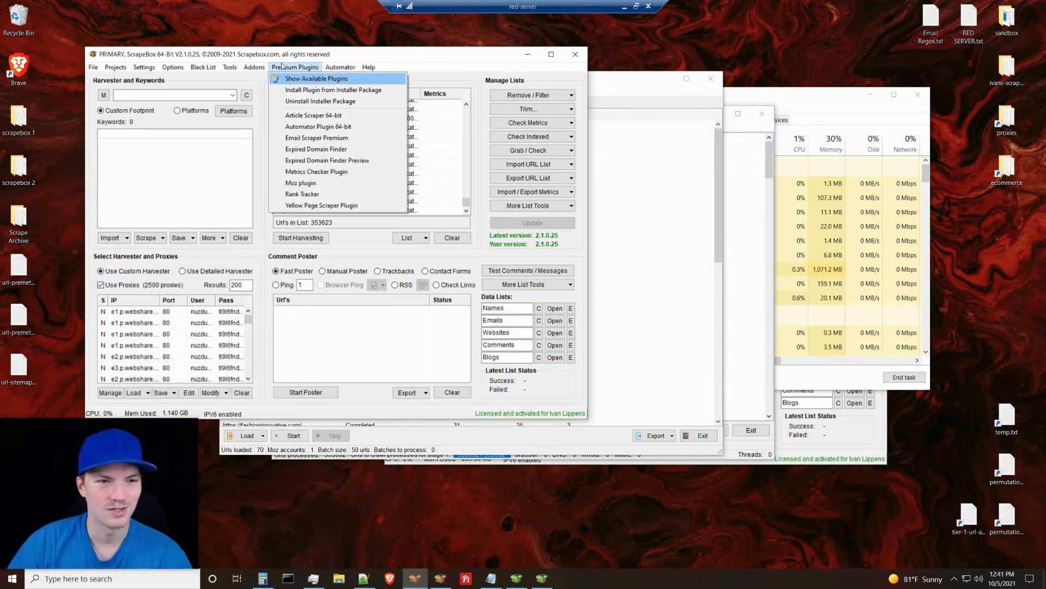
click(351, 55)
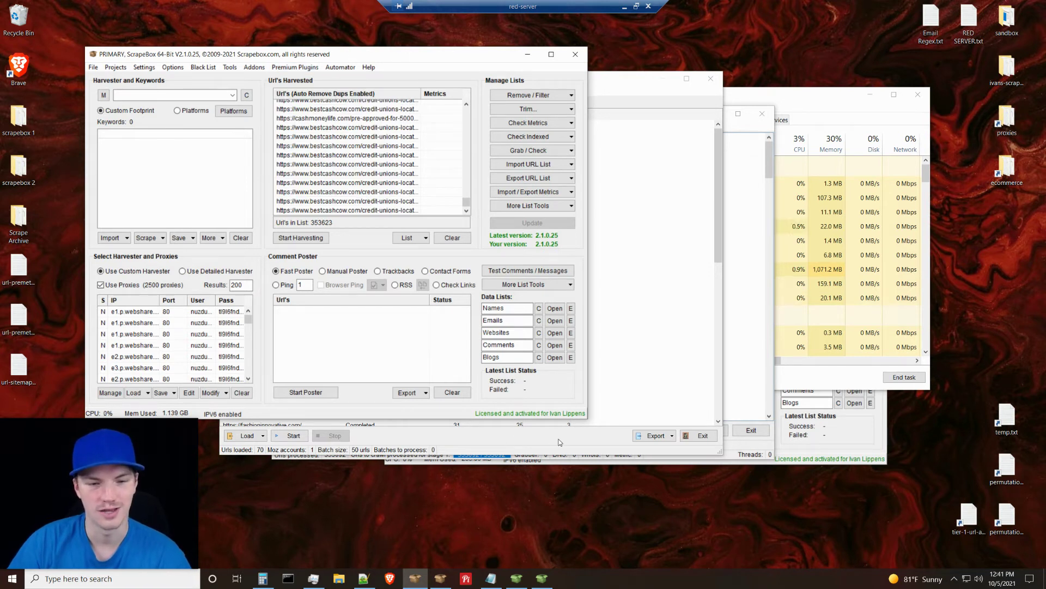
click(558, 441)
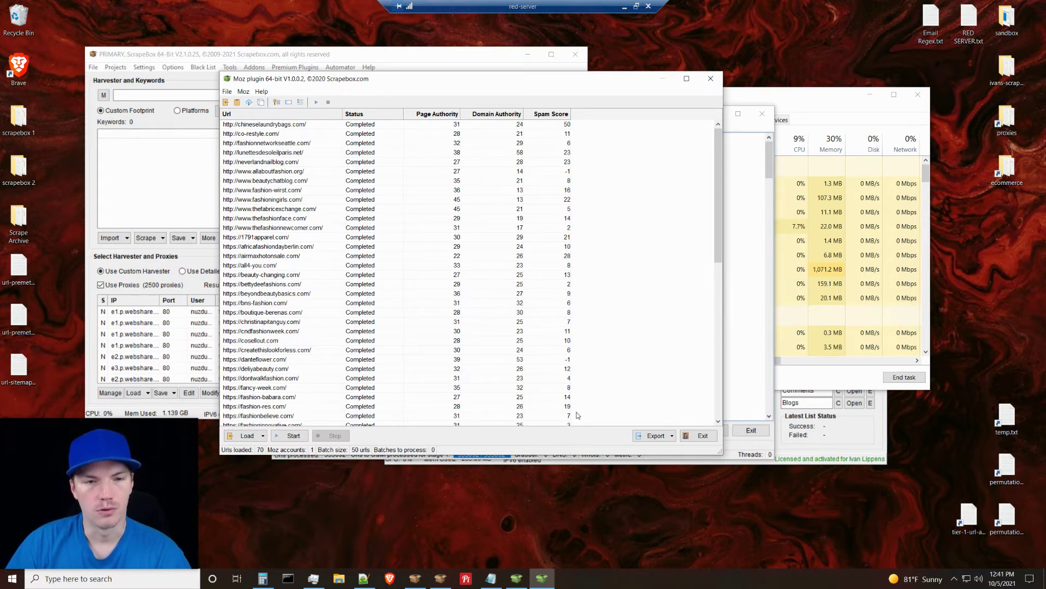
- Examine the full list of Moz metrics that can be enabled or disabled, close the settings and view the URL results
click(244, 91)
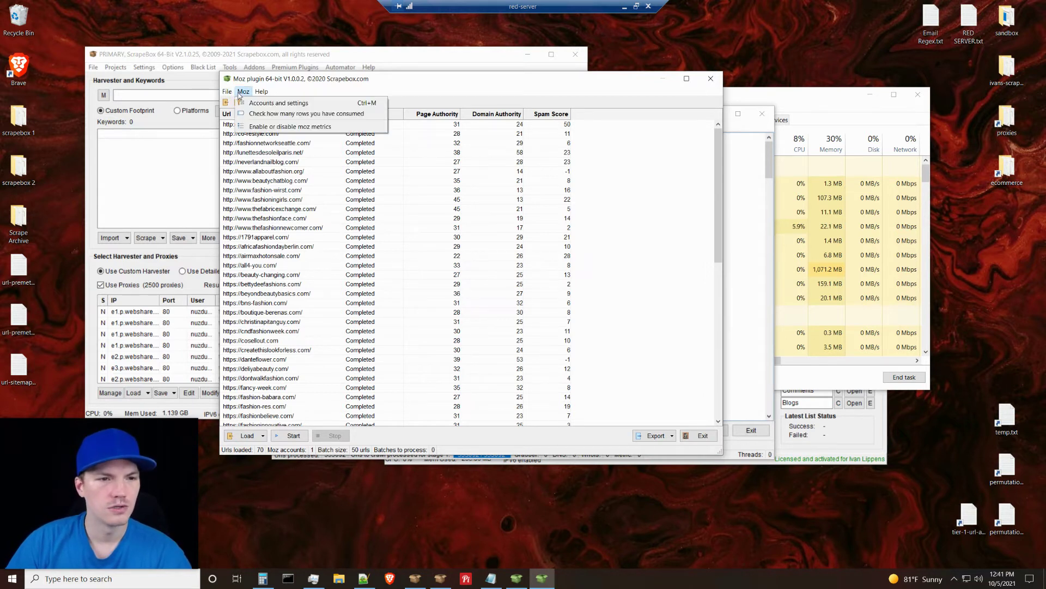
click(262, 127)
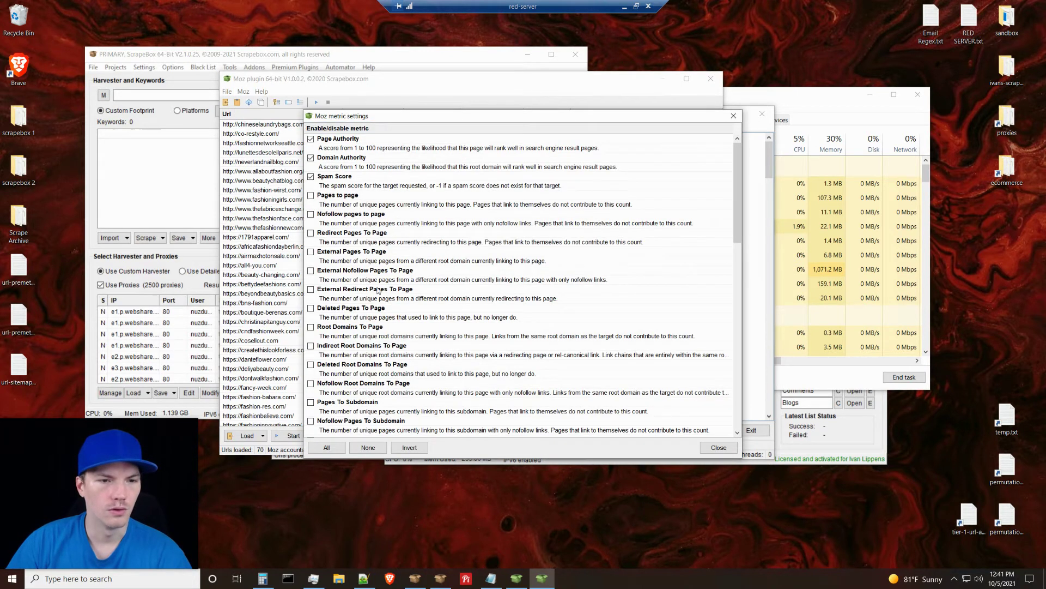
scroll(378, 272, down, 2)
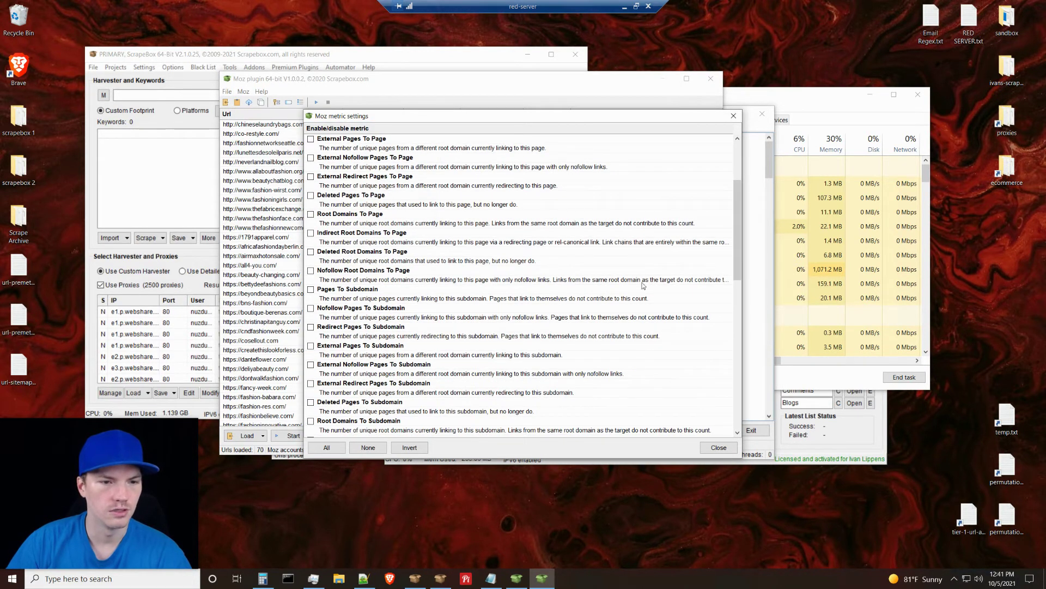
drag(738, 203, 732, 253)
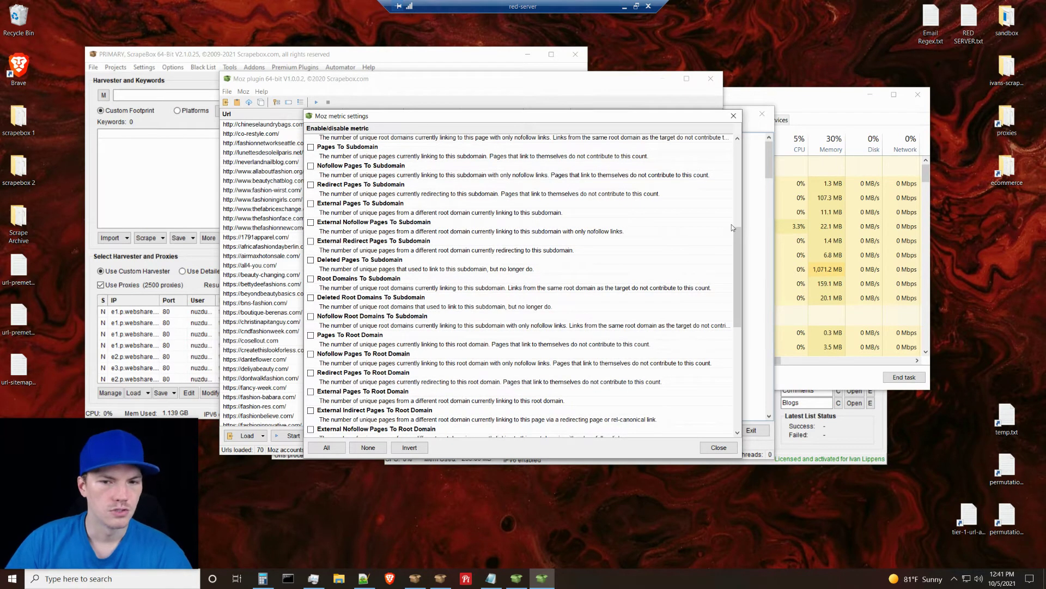
drag(738, 249, 731, 394)
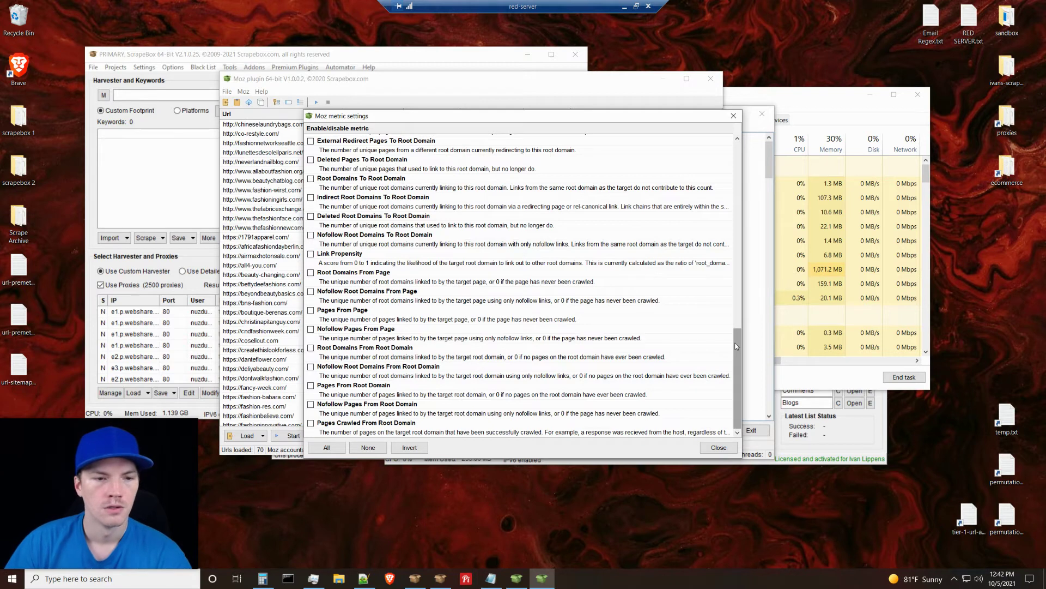
drag(736, 347, 737, 158)
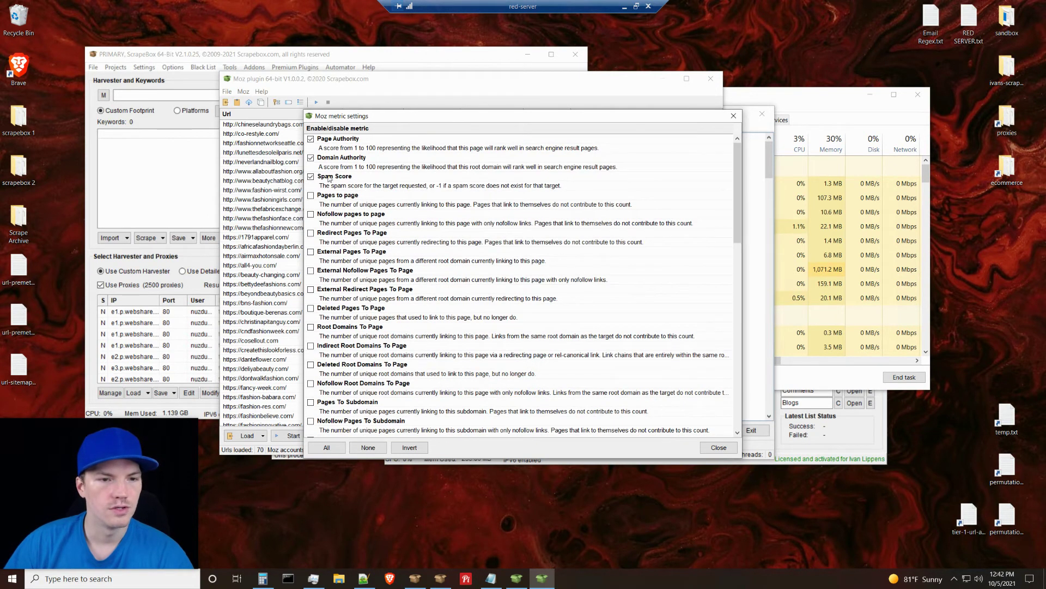
click(719, 447)
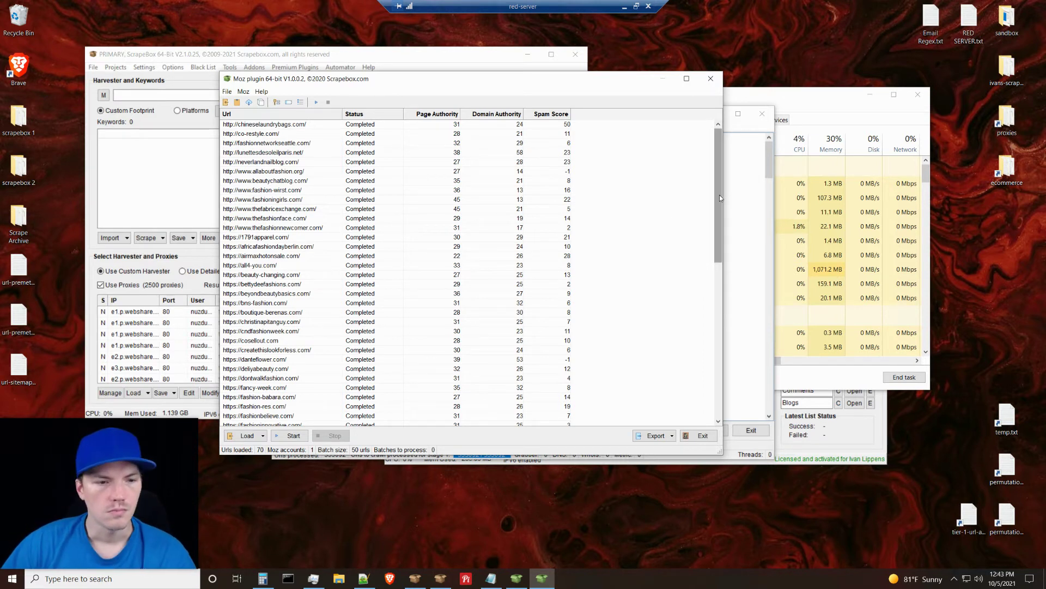
scroll(719, 198, down, 1)
scroll(718, 197, up, 1)
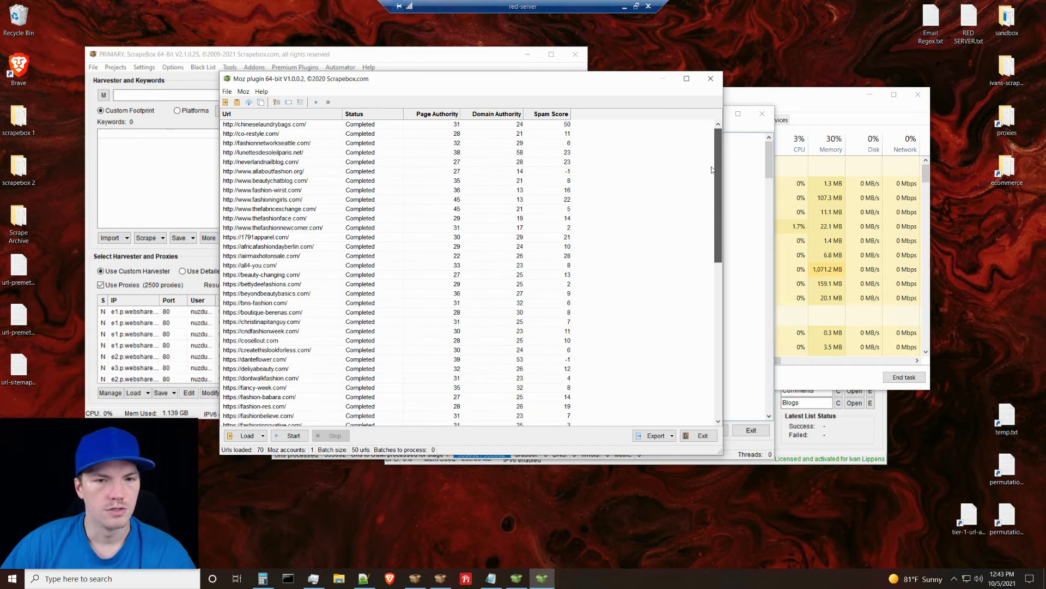
- Sort the Moz plugin's URL results by Spam Score from highest to lowest and review the scores through the whole list
click(549, 116)
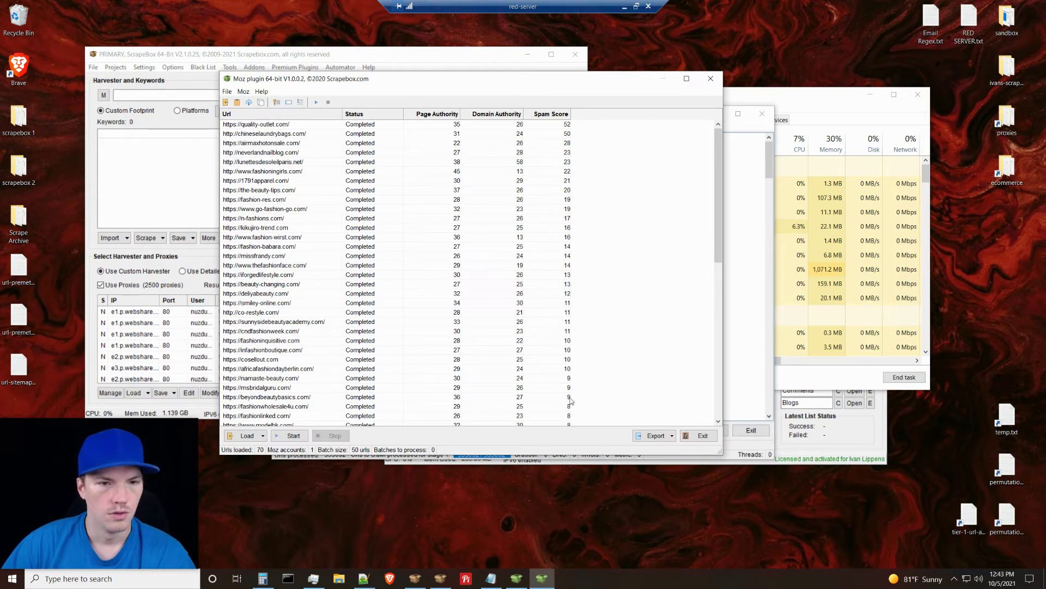
drag(716, 213, 710, 380)
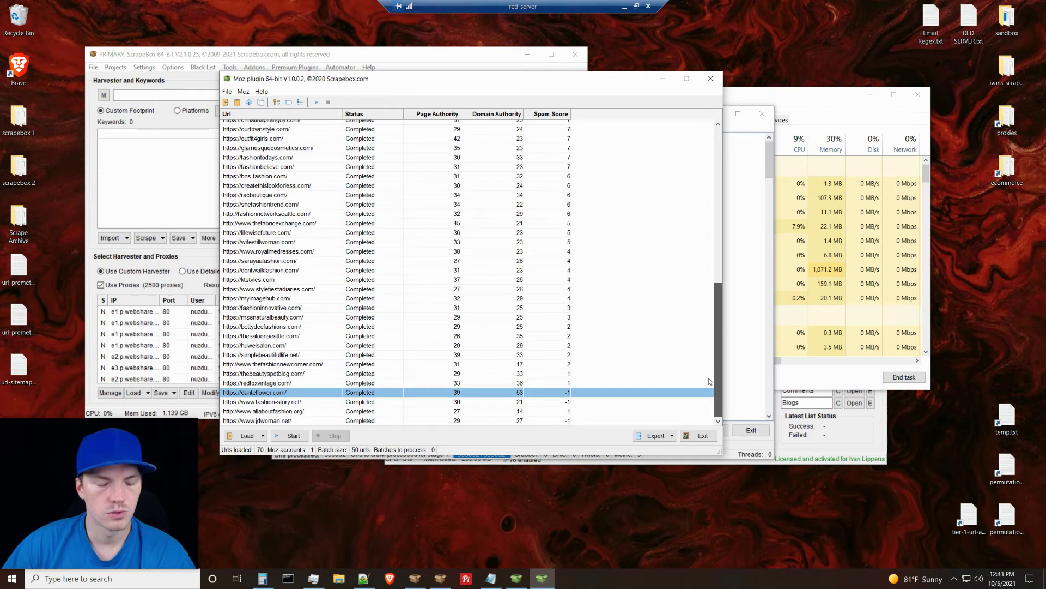
scroll(704, 340, up, 13)
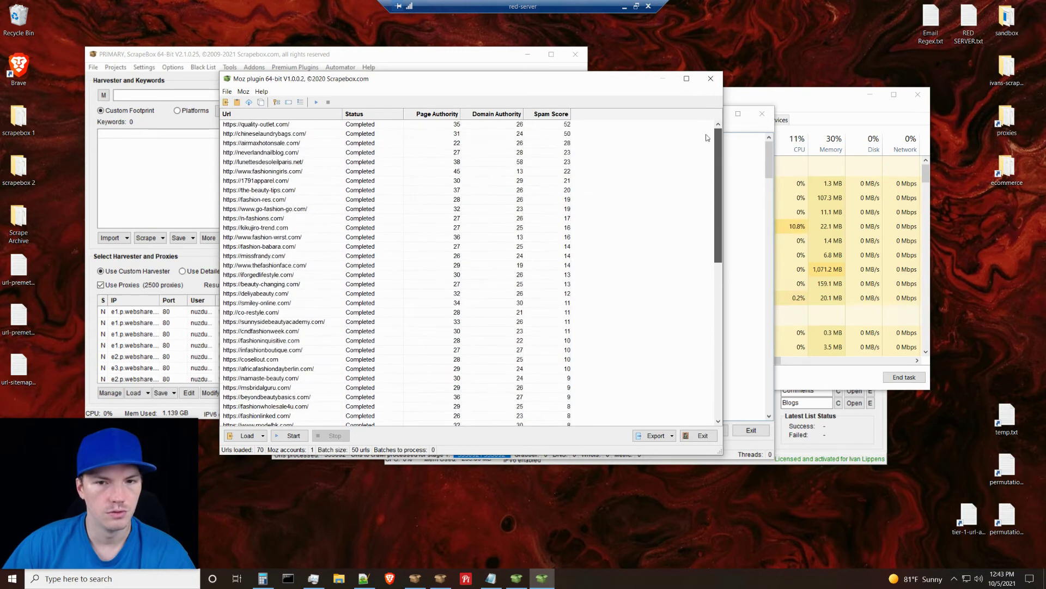
drag(715, 151, 704, 421)
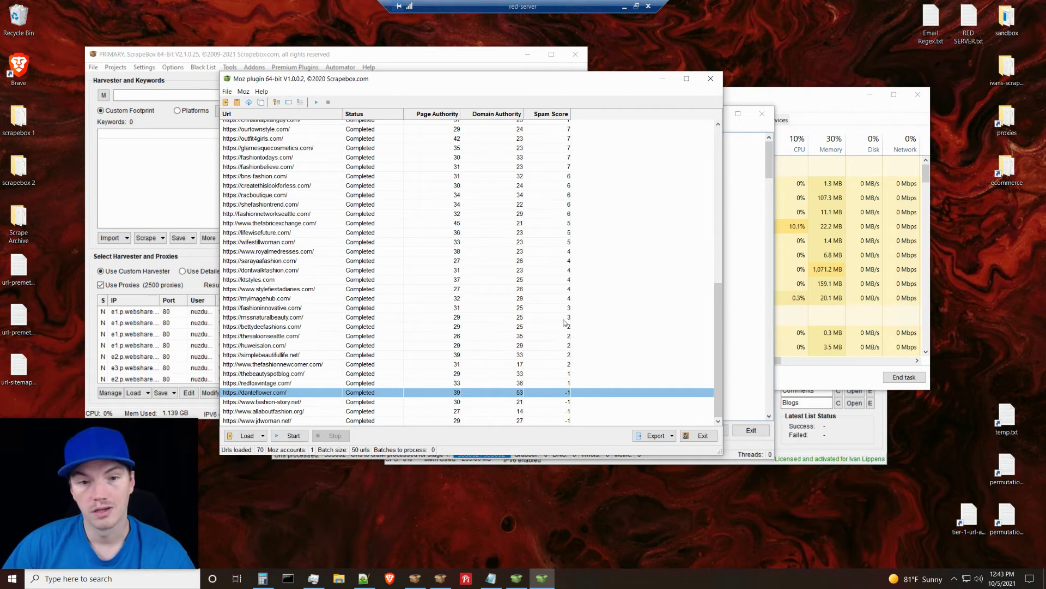
scroll(568, 278, up, 7)
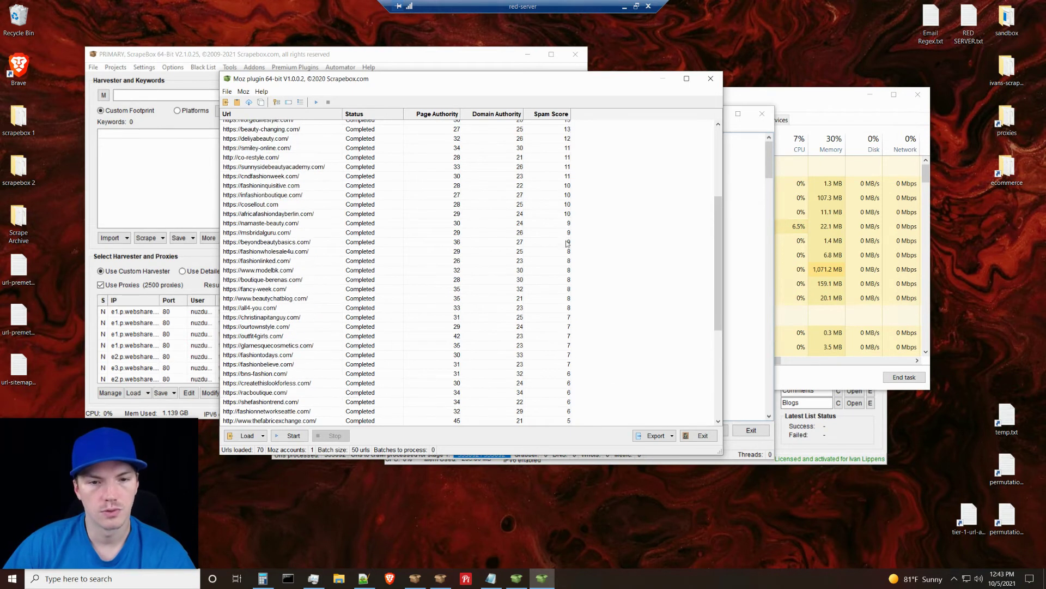
scroll(563, 243, down, 6)
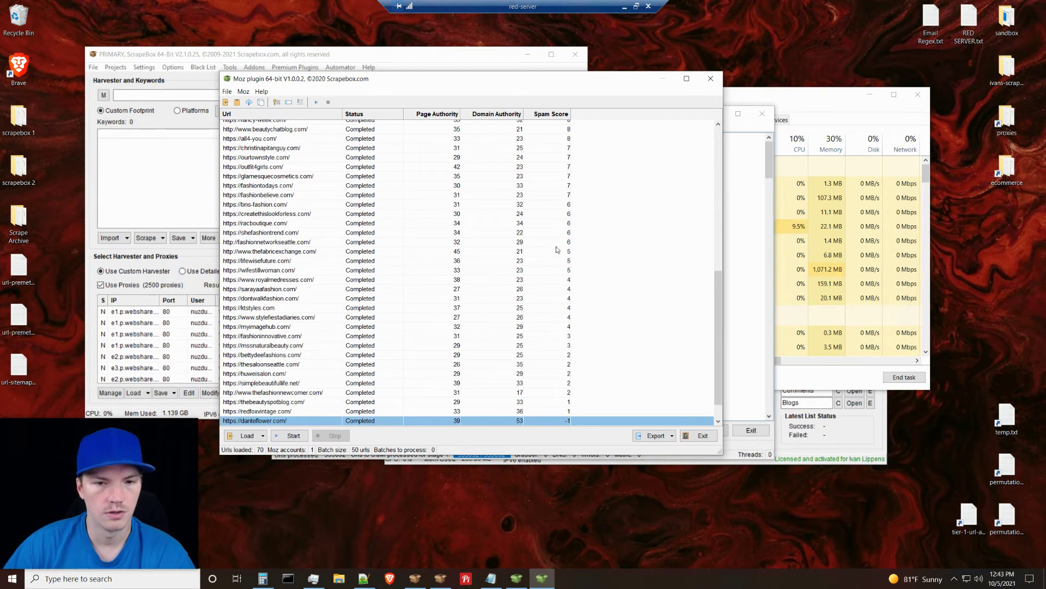
scroll(553, 231, up, 4)
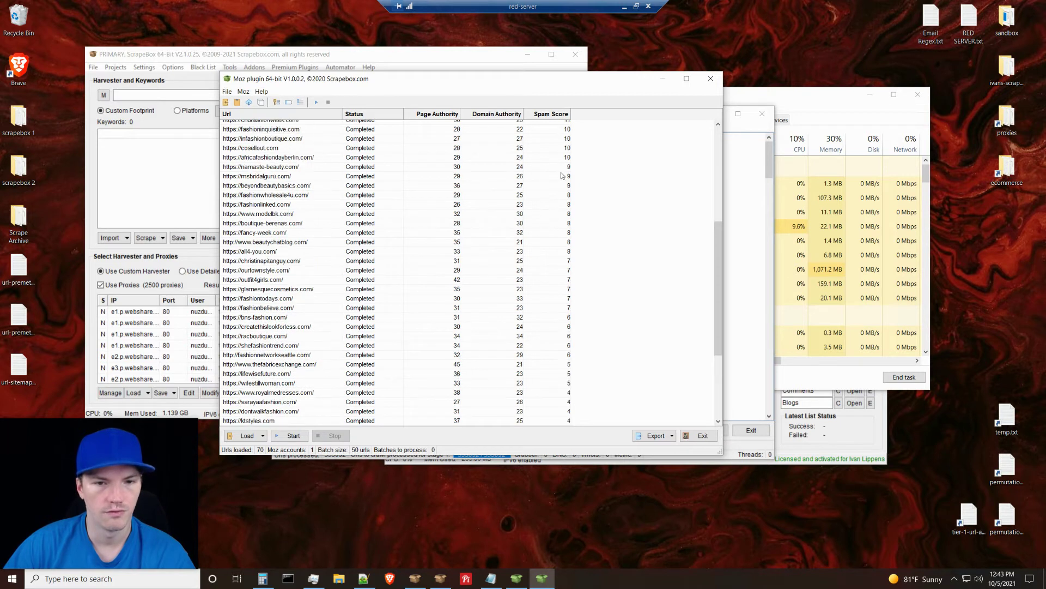
scroll(573, 245, down, 4)
scroll(436, 245, up, 4)
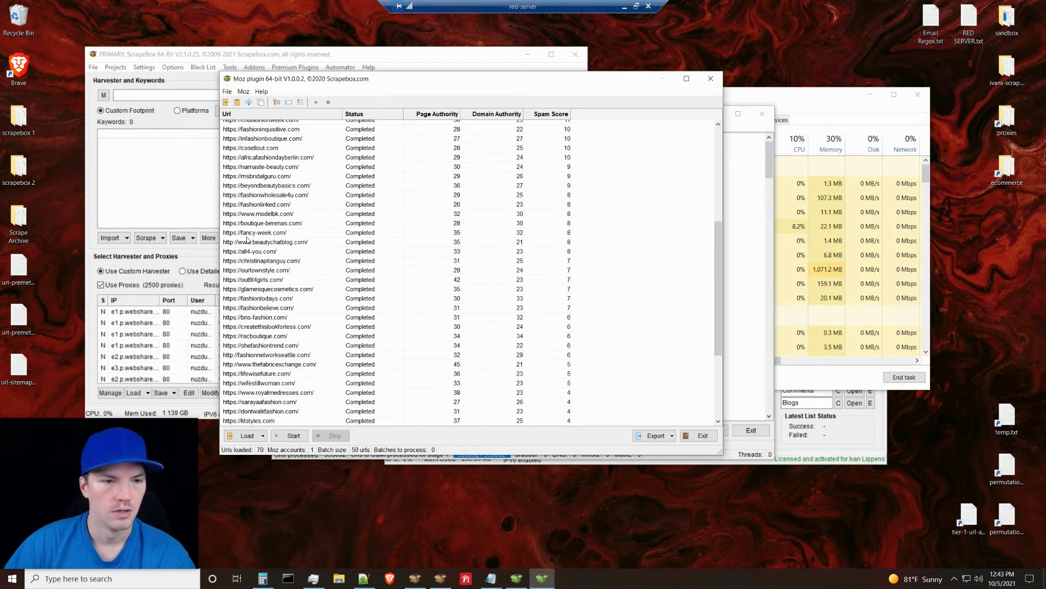
- Compare the Moz metrics of the namaste-beauty.com and danteflower.com rows in the sorted results
click(267, 168)
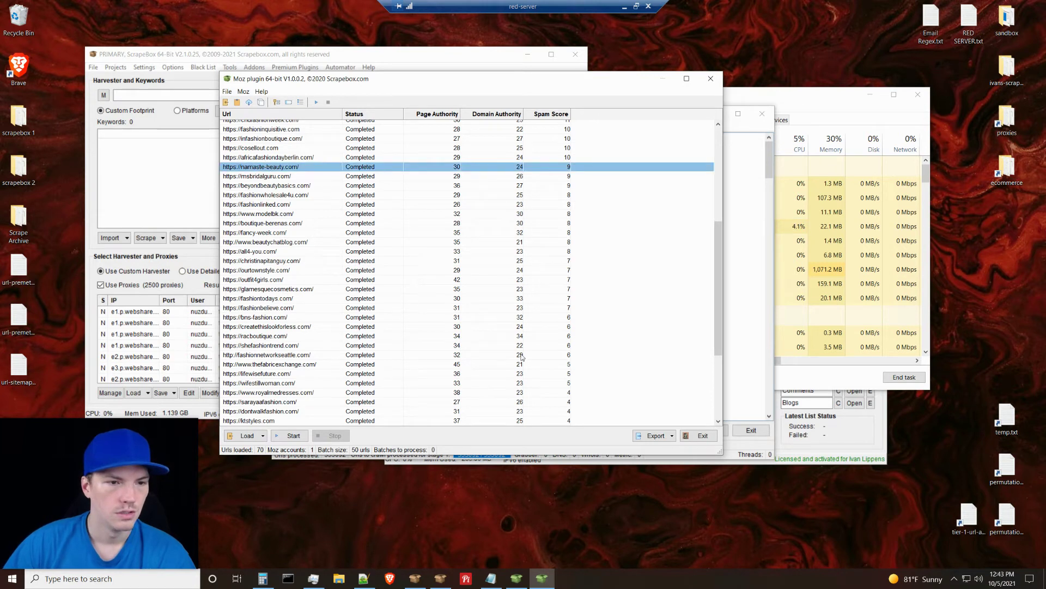
scroll(523, 364, down, 5)
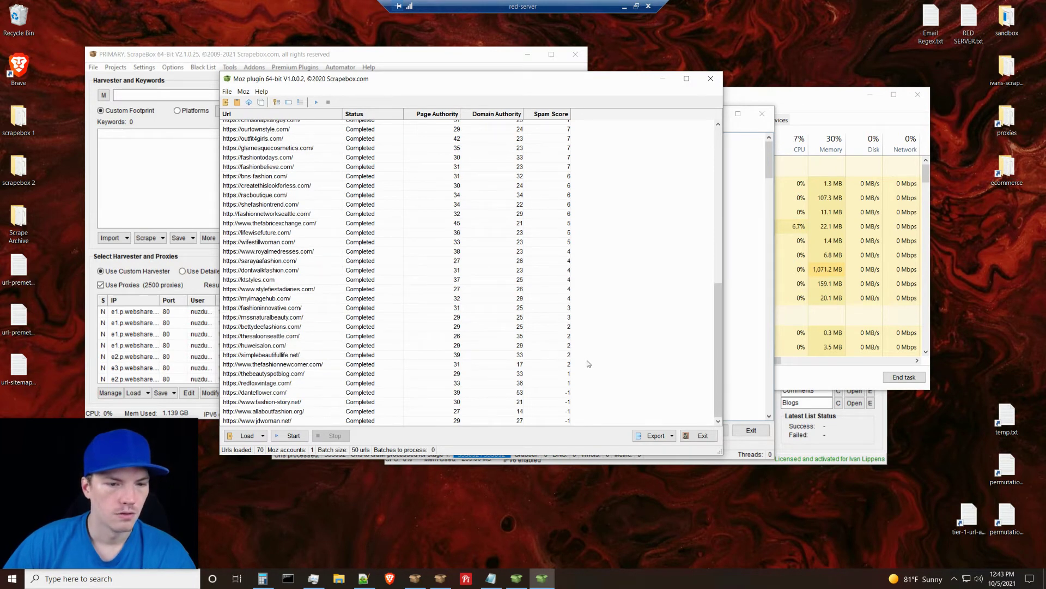
click(559, 393)
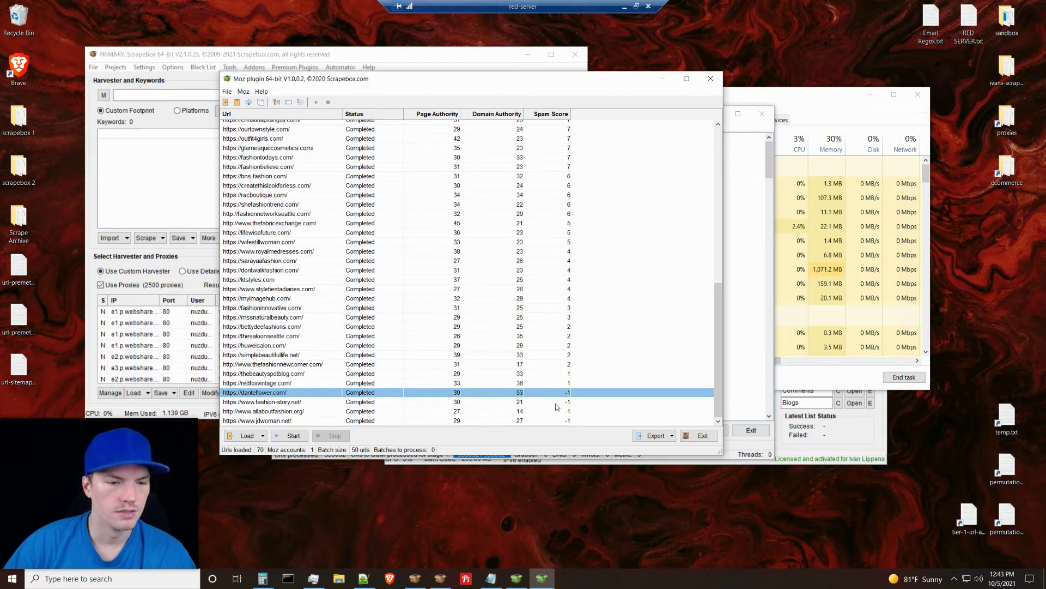
- Leave the red-server remote desktop and bring up Moz Pro's Spam Score report in the Brave browser
click(625, 7)
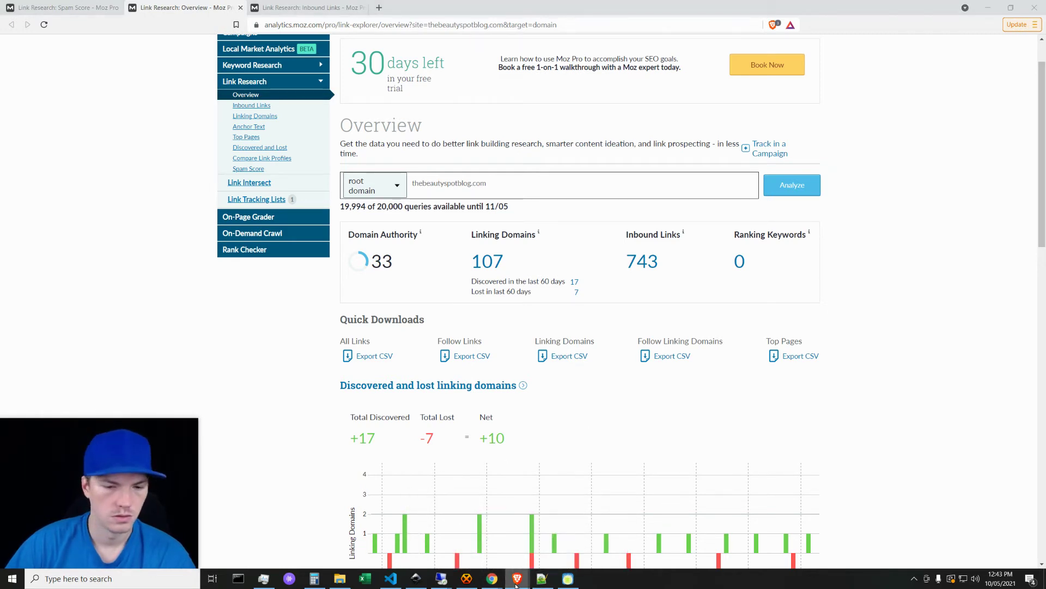
mouse_move(517, 576)
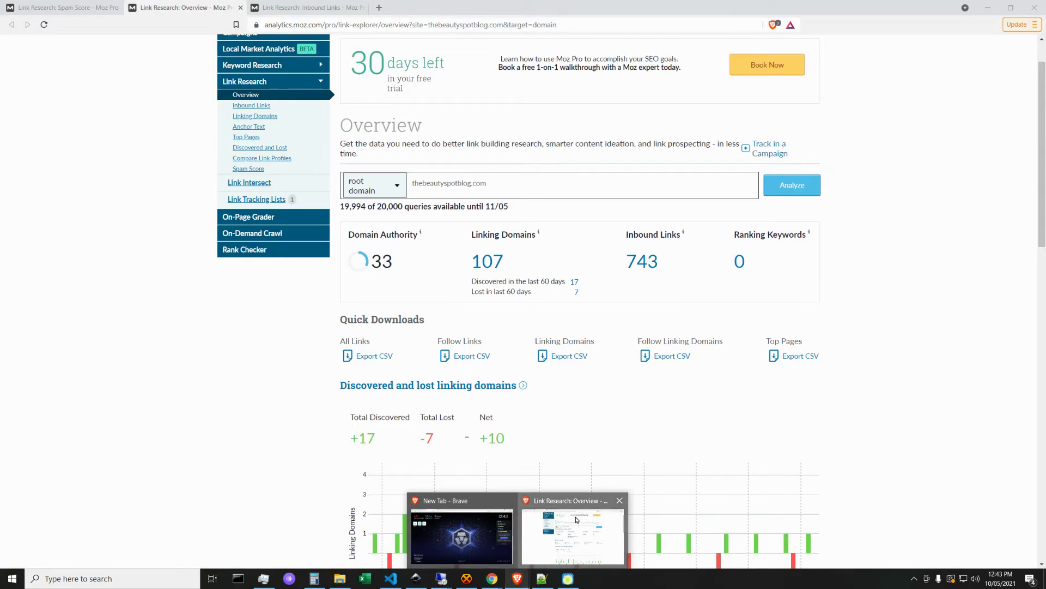
click(576, 520)
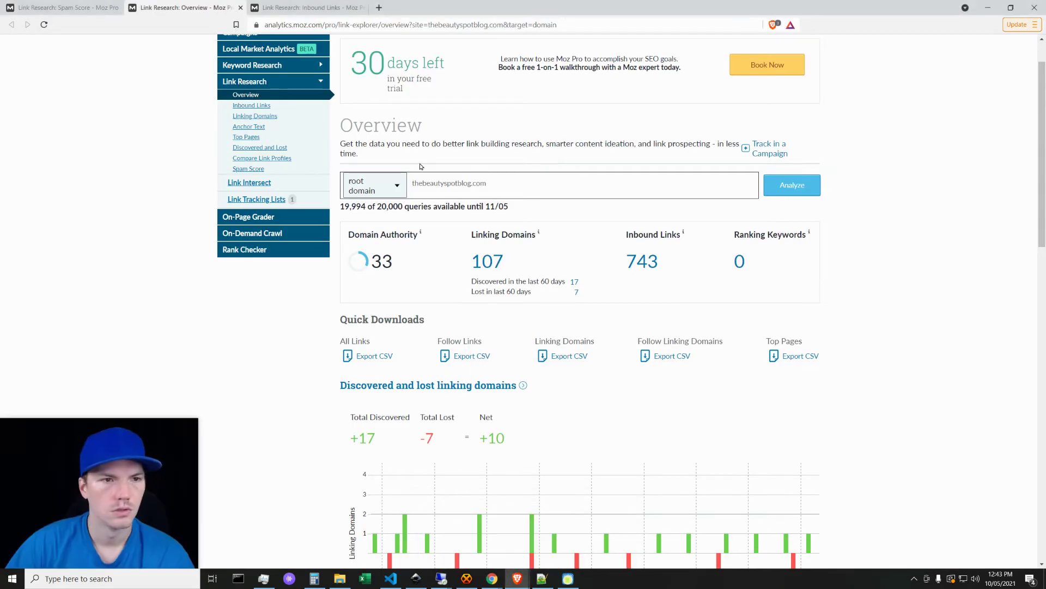
click(94, 6)
- Analyze the spam score of the root domain danteflower.com
triple_click(431, 155)
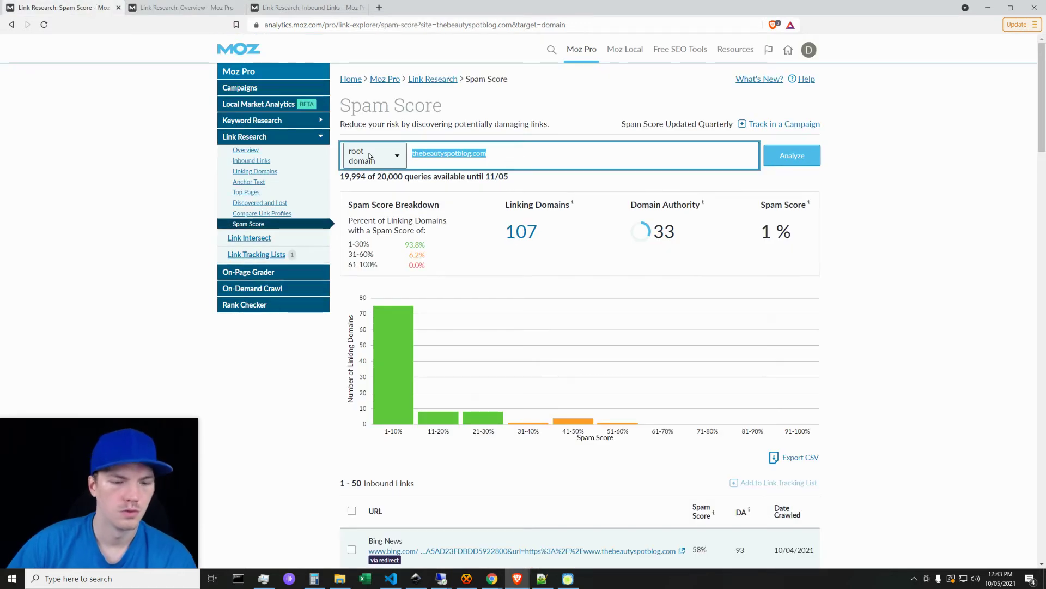
text(dan)
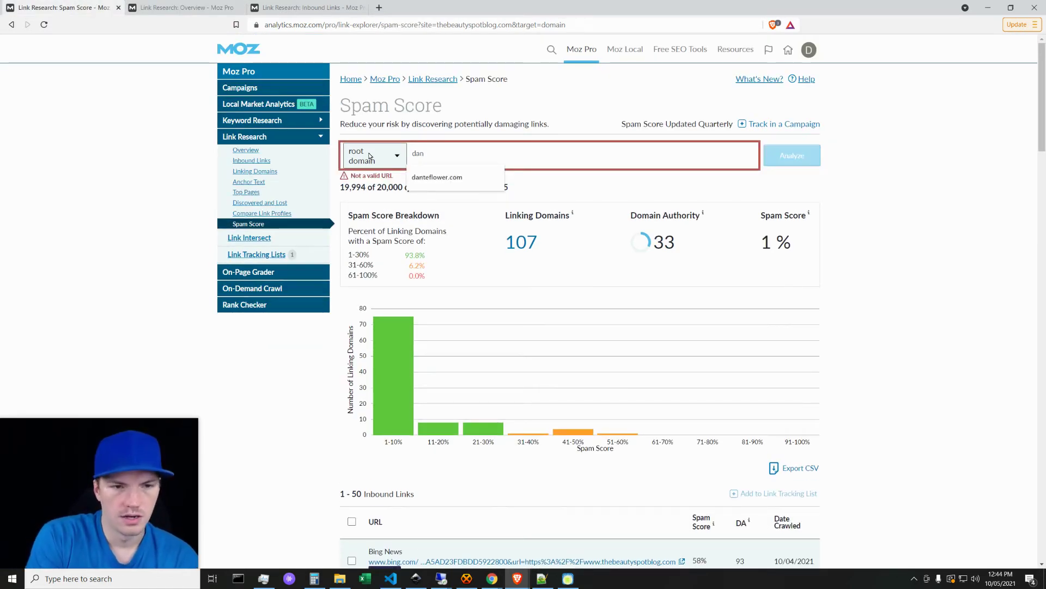
text(teflower.com)
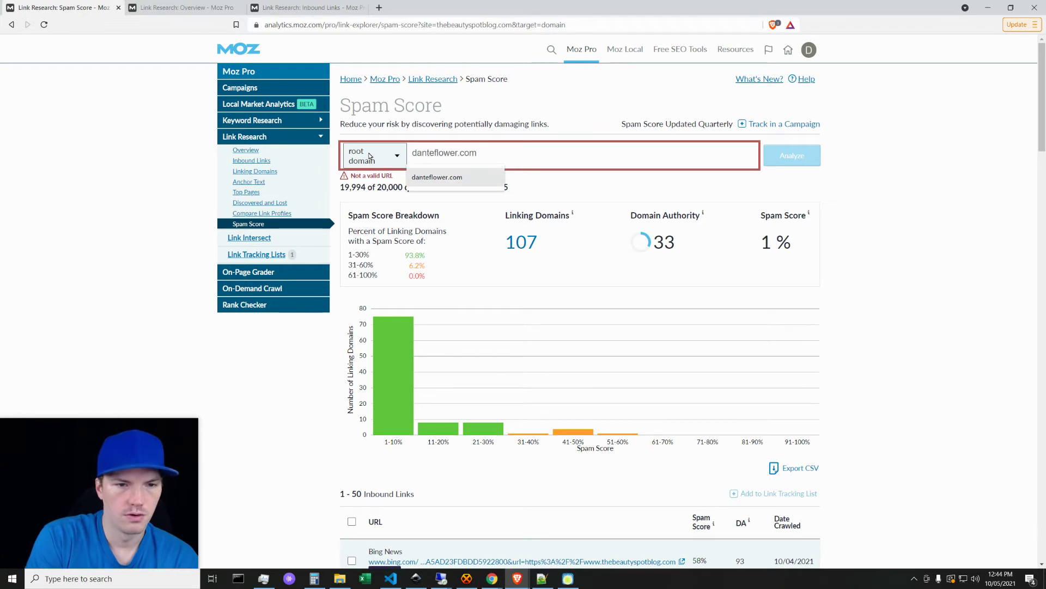
click(437, 177)
click(791, 157)
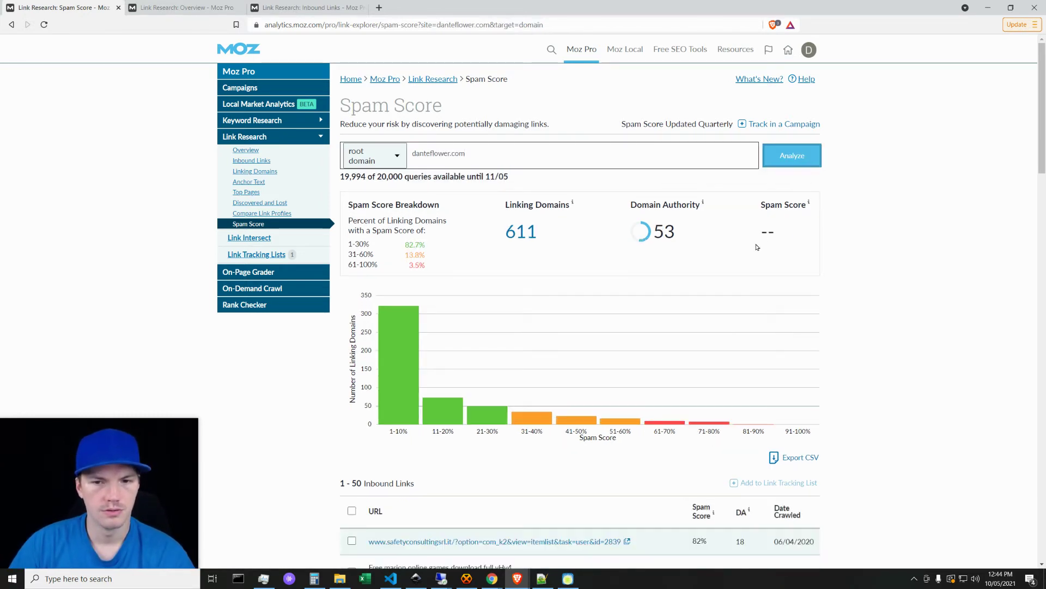
- Examine danteflower.com's overall spam score, the distribution chart by linking domains and the spam scores of its listed inbound links
mouse_move(802, 205)
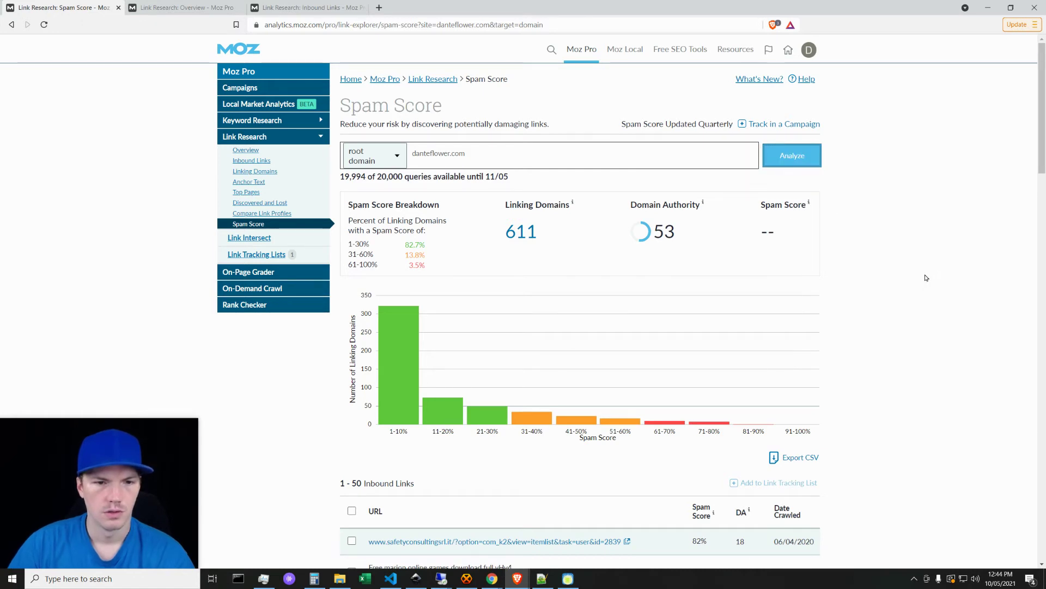
mouse_move(711, 427)
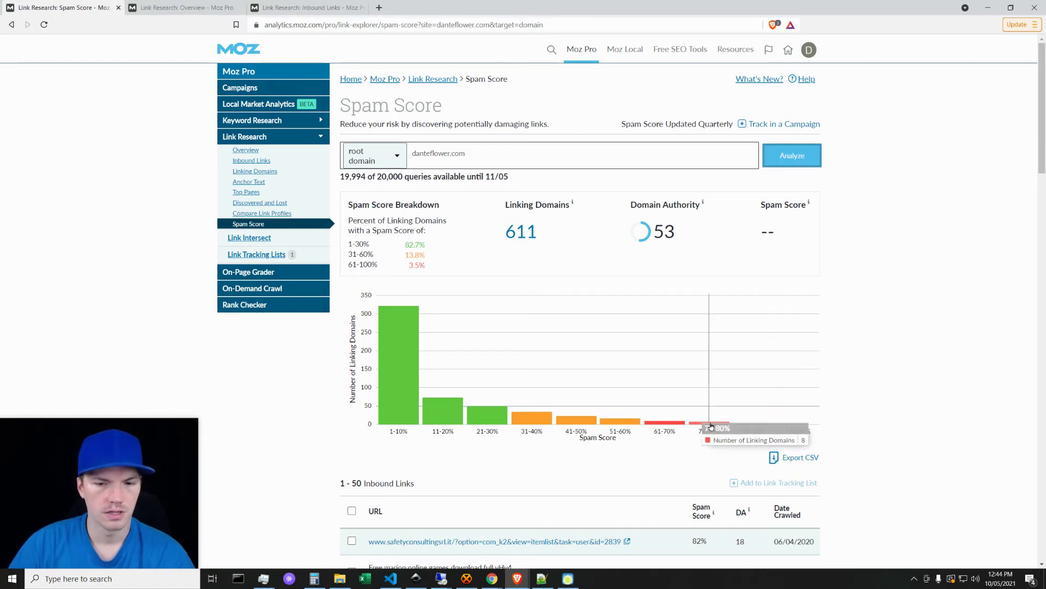
mouse_move(399, 411)
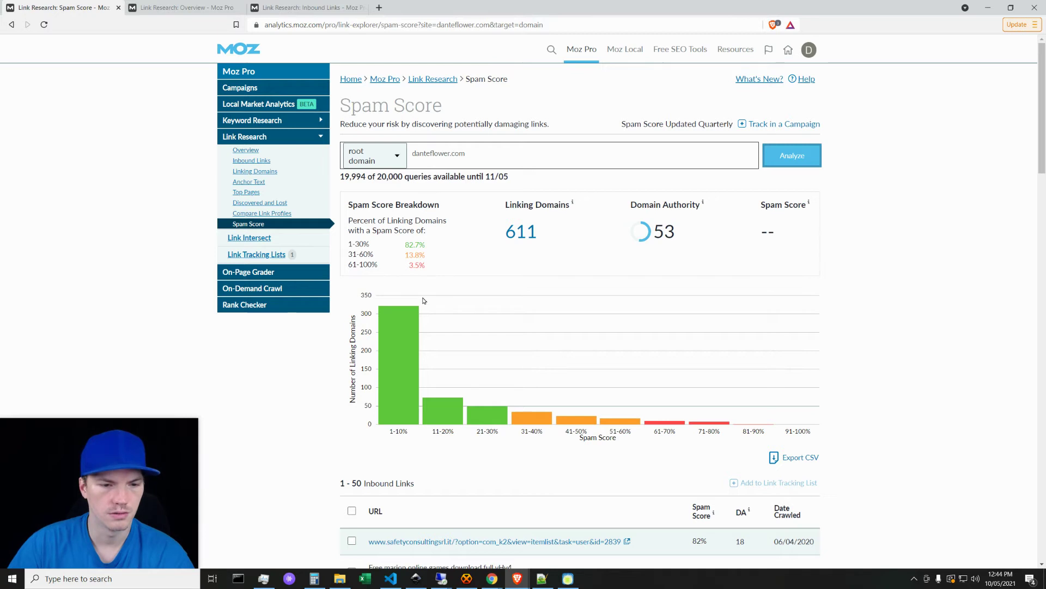
mouse_move(396, 332)
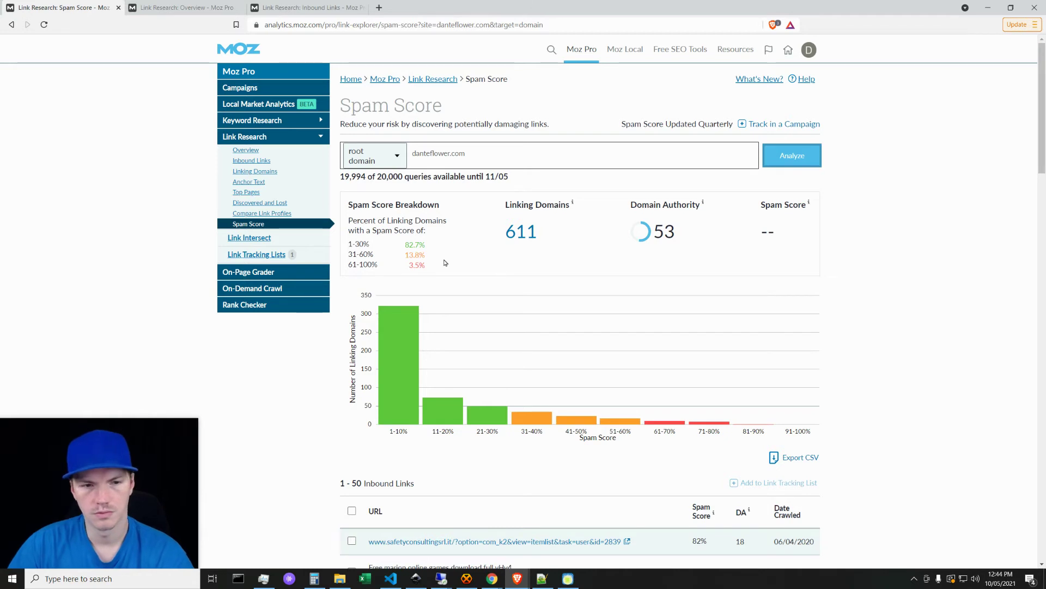
drag(1040, 164, 1041, 281)
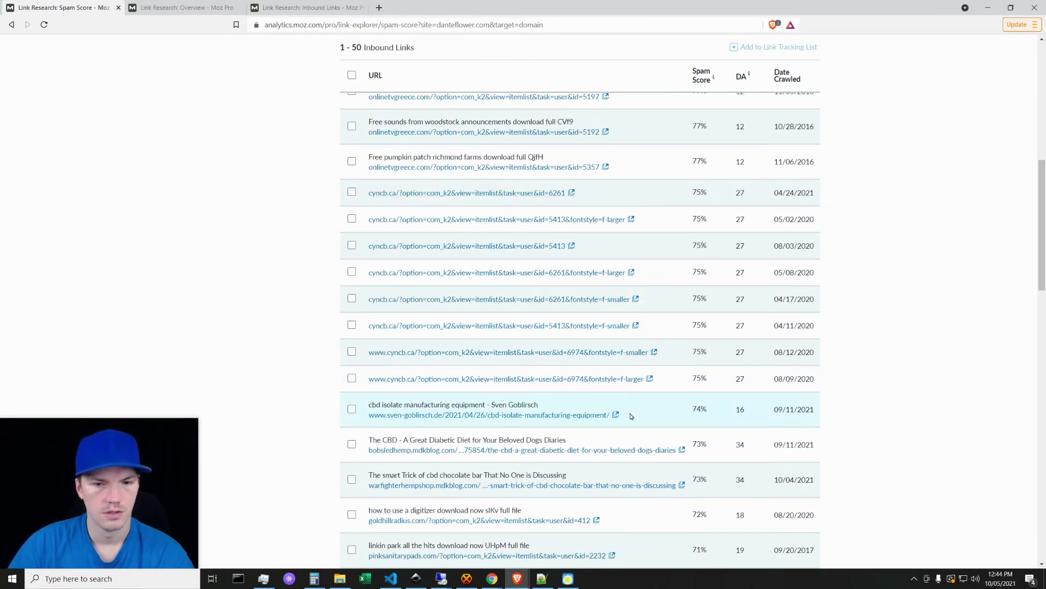
scroll(687, 499, down, 5)
scroll(687, 499, down, 8)
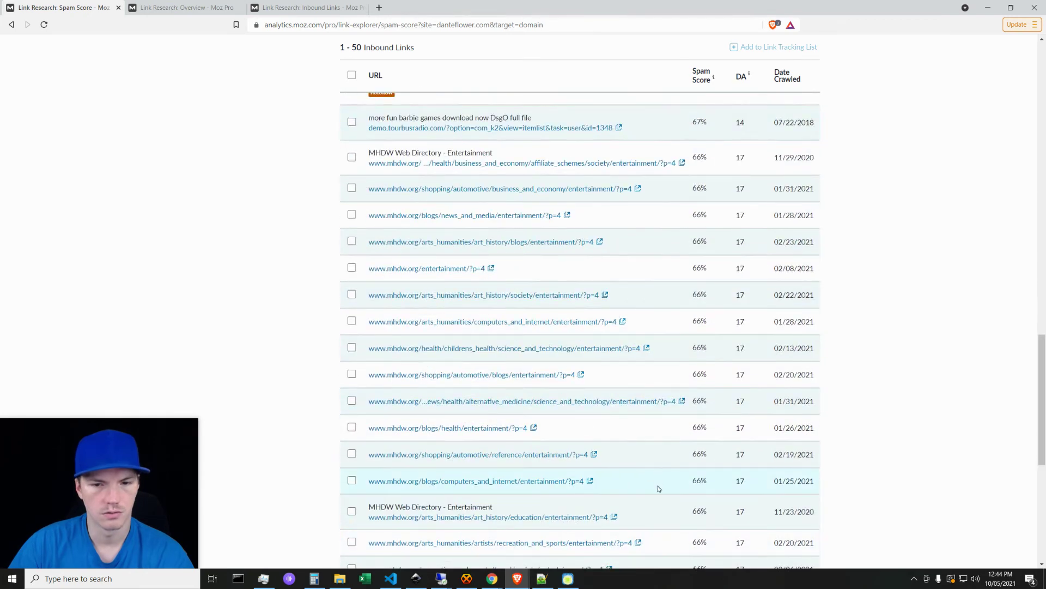
scroll(680, 465, down, 5)
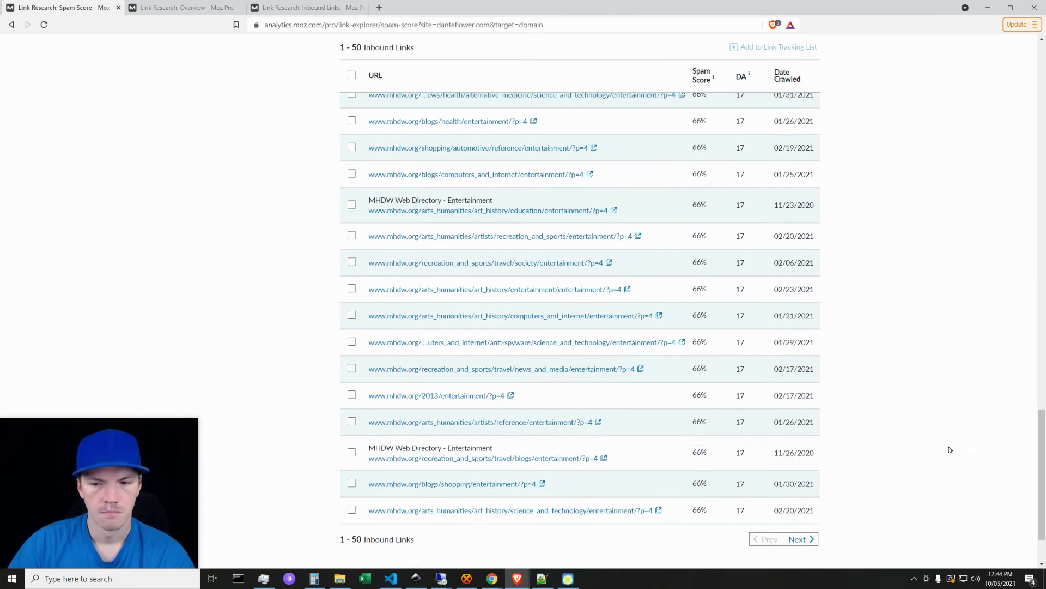
drag(1042, 474, 1042, 109)
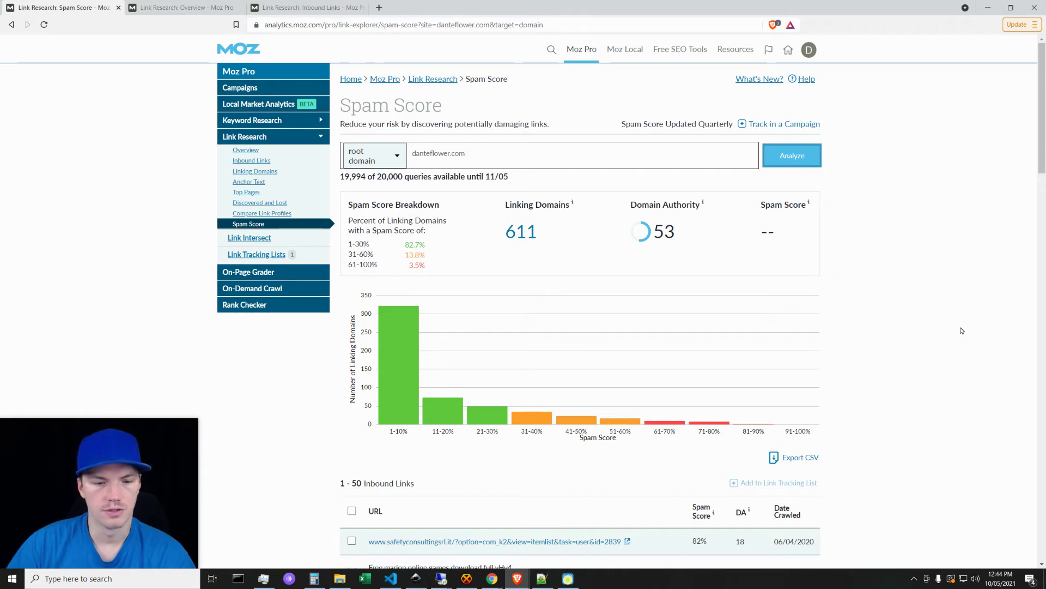
- Return to the Moz plugin on the red-server remote desktop and review the mid-range spam scores
mouse_move(441, 578)
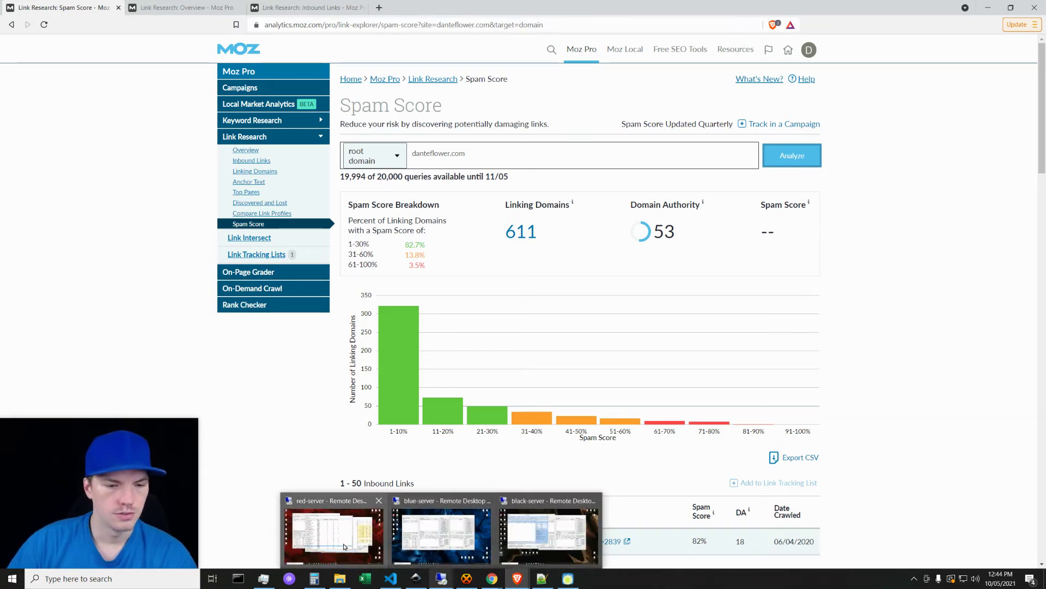
click(431, 526)
scroll(539, 362, up, 4)
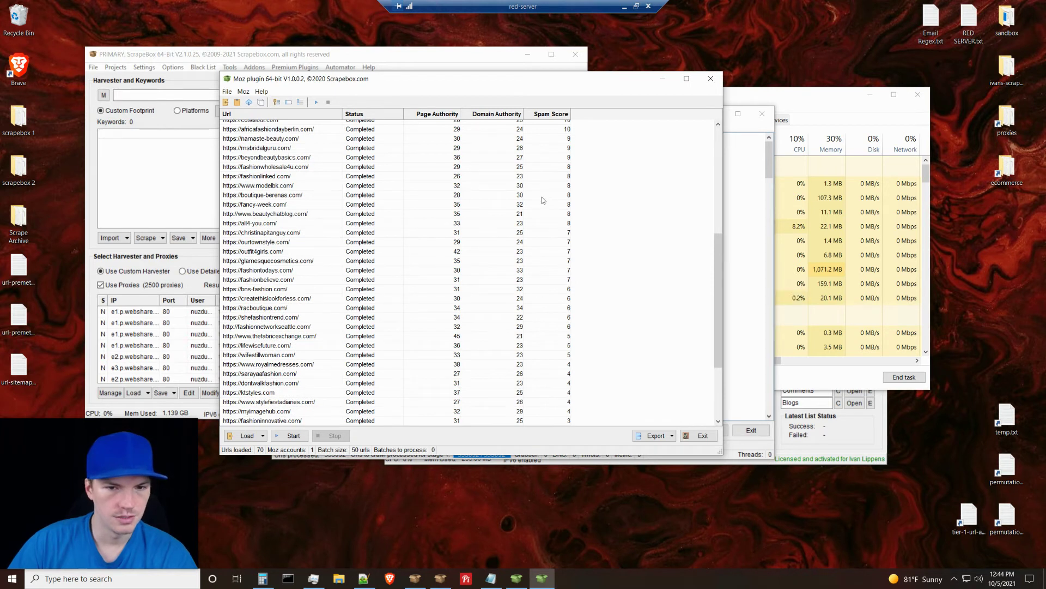
- Switch from the remote desktop to Ahrefs' Quick Batch Analysis in Chrome and view where Batch Analysis is listed among the additional tools
click(624, 6)
click(987, 7)
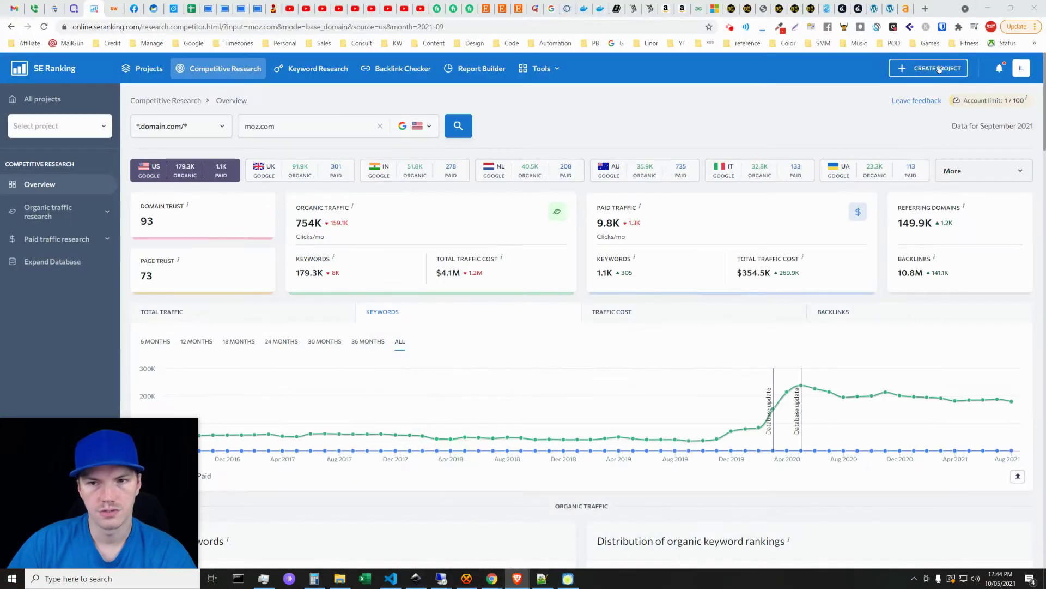
click(907, 7)
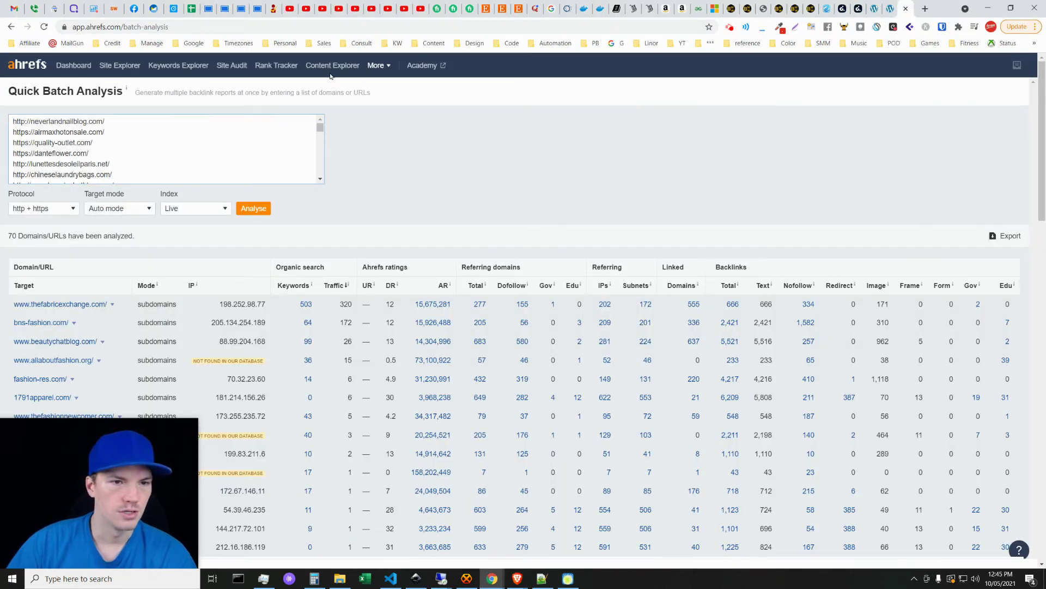
click(390, 69)
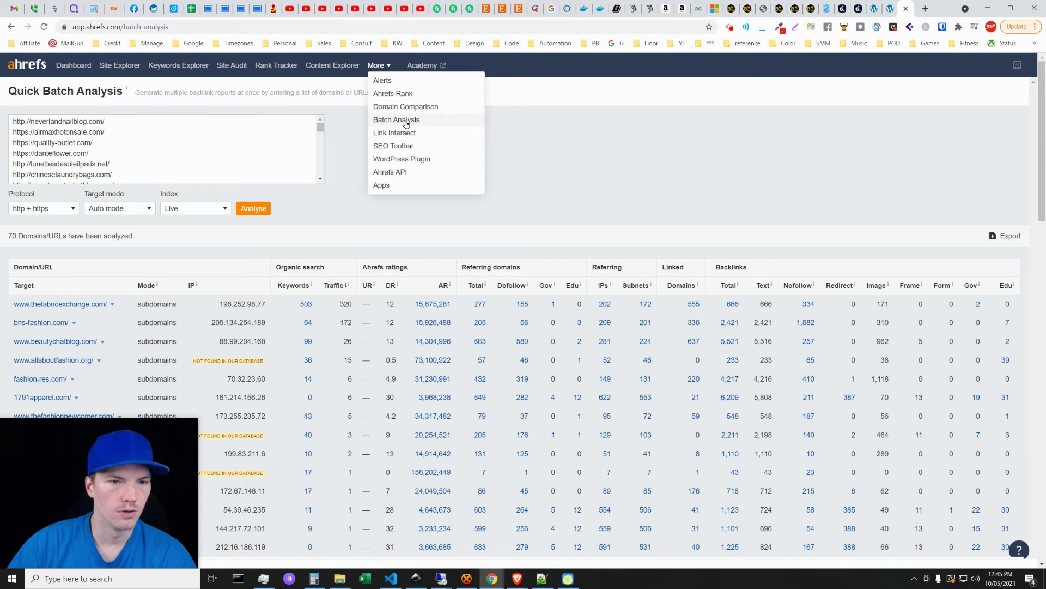
click(567, 155)
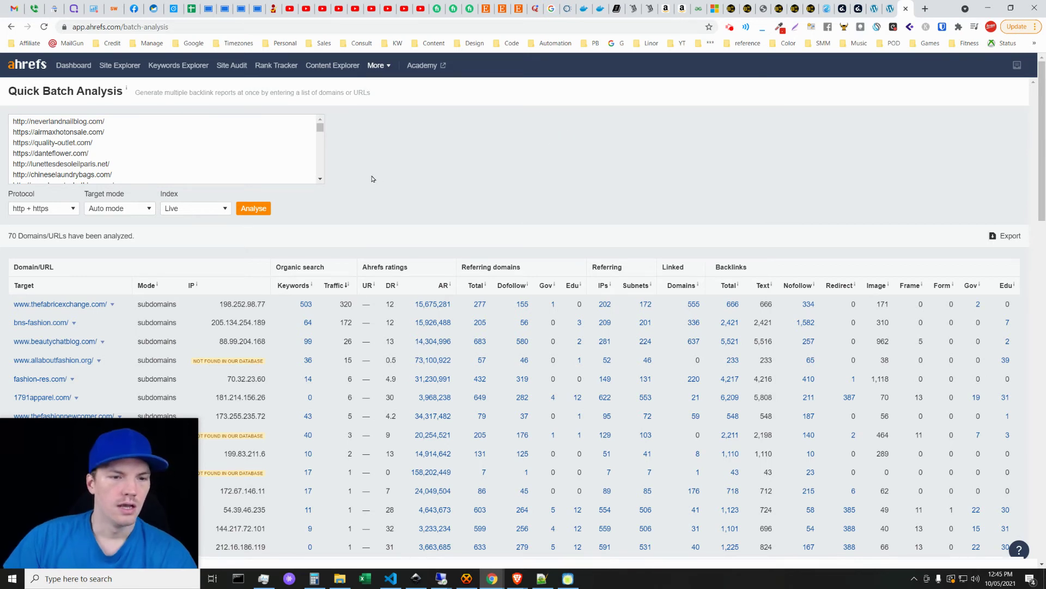
- Examine the organic keywords and traffic columns of the analyzed domains in the batch analysis results
scroll(373, 233, down, 1)
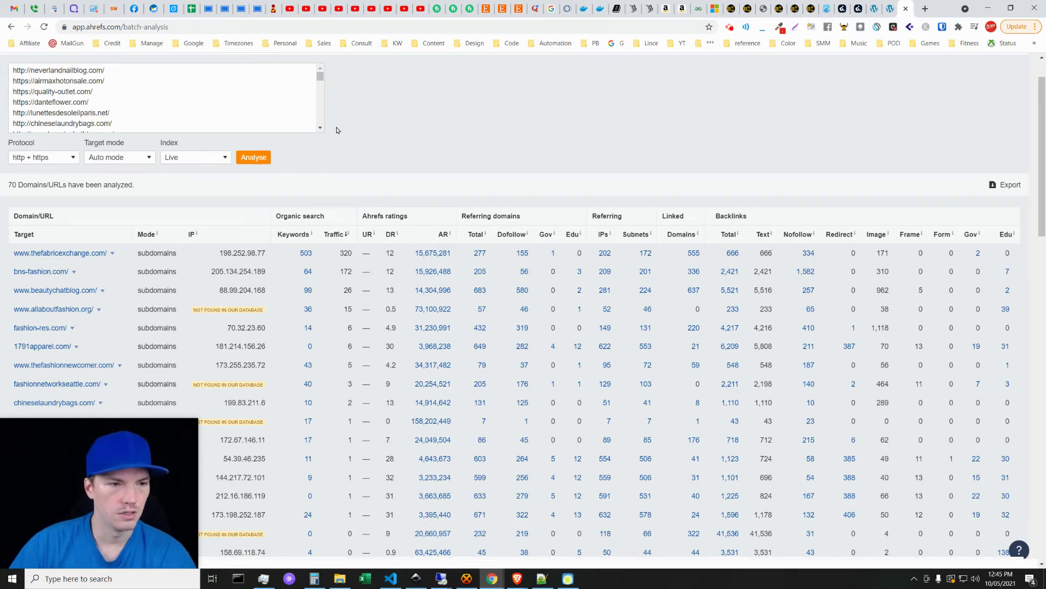
scroll(327, 215, down, 2)
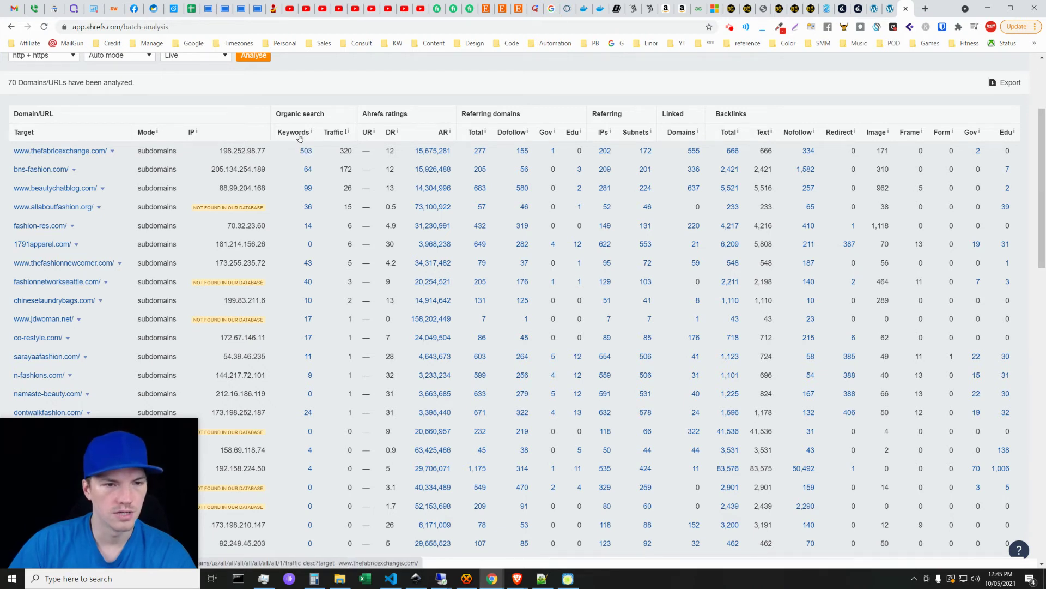
mouse_move(311, 135)
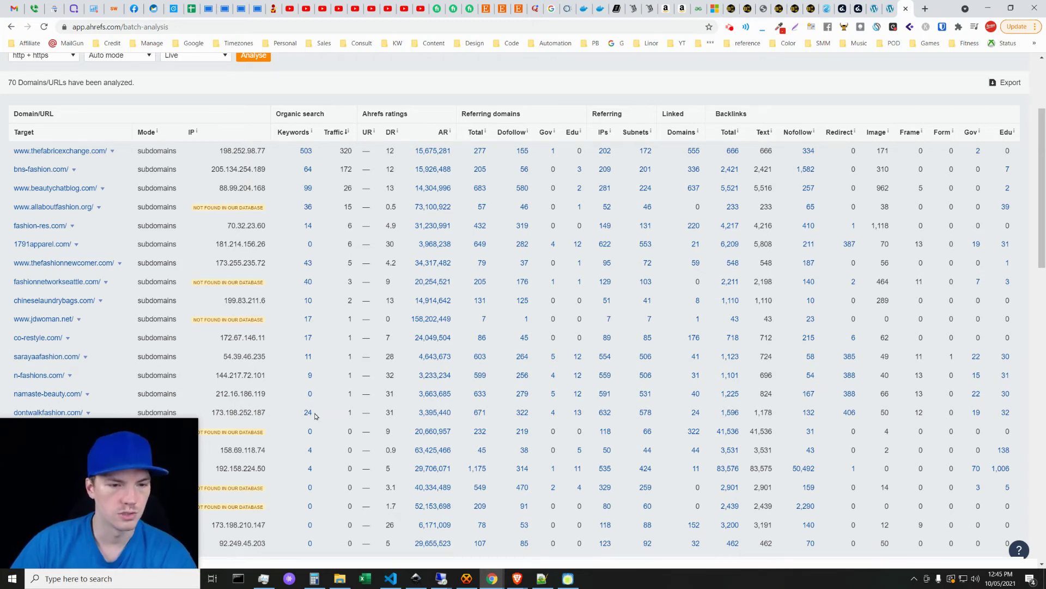
- Sort the Ahrefs batch analysis results by organic keywords, highest first, and review the order
drag(1039, 166, 1024, 108)
scroll(341, 297, down, 2)
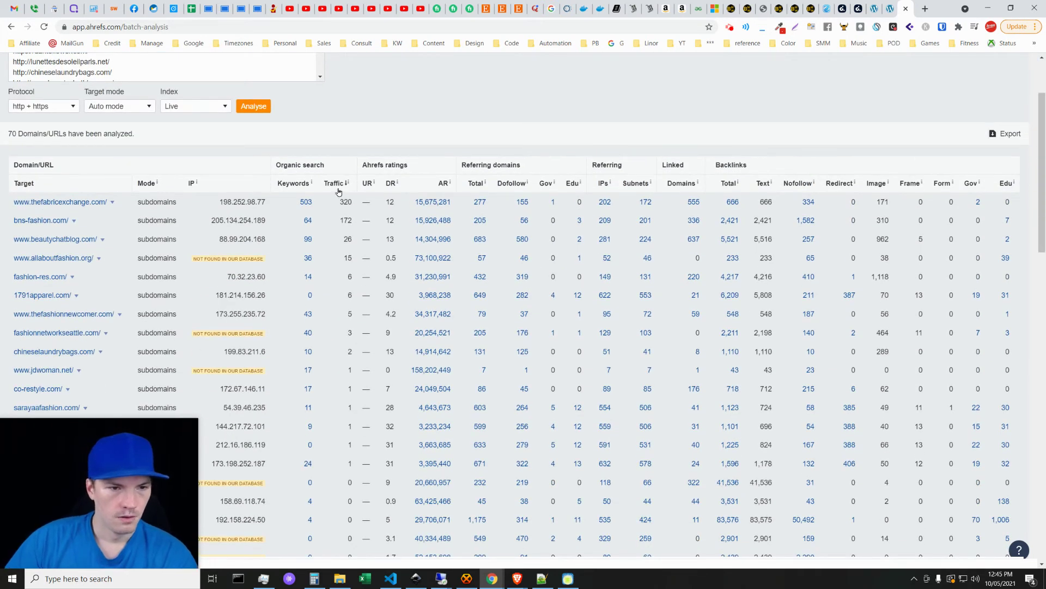
click(286, 186)
click(287, 185)
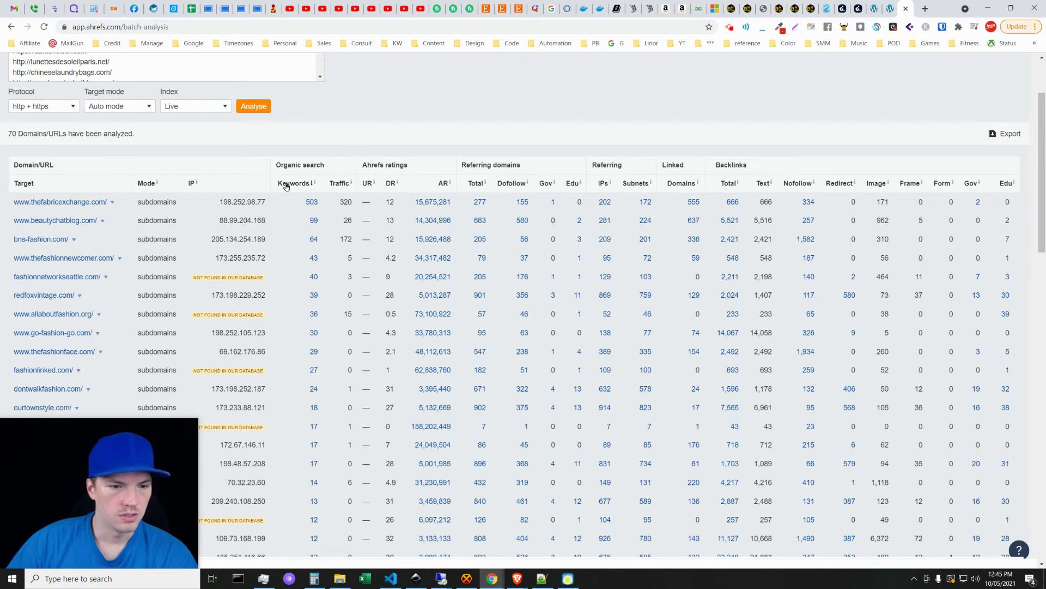
scroll(316, 174, down, 1)
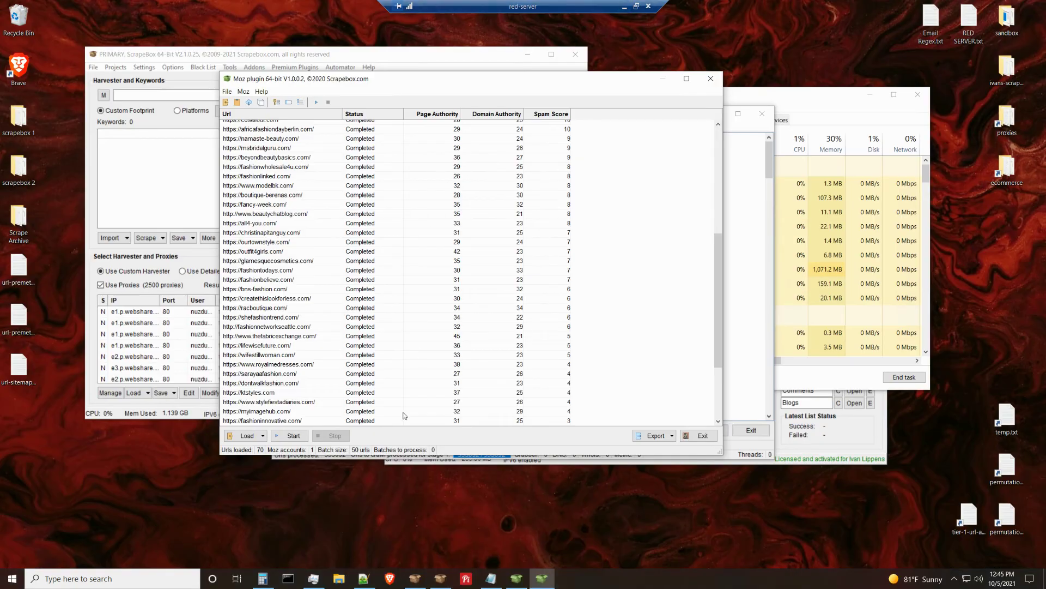
- Sort the Moz plugin results on the red-server remote desktop by URL, review the start of the list and return to Ahrefs in Chrome
click(301, 115)
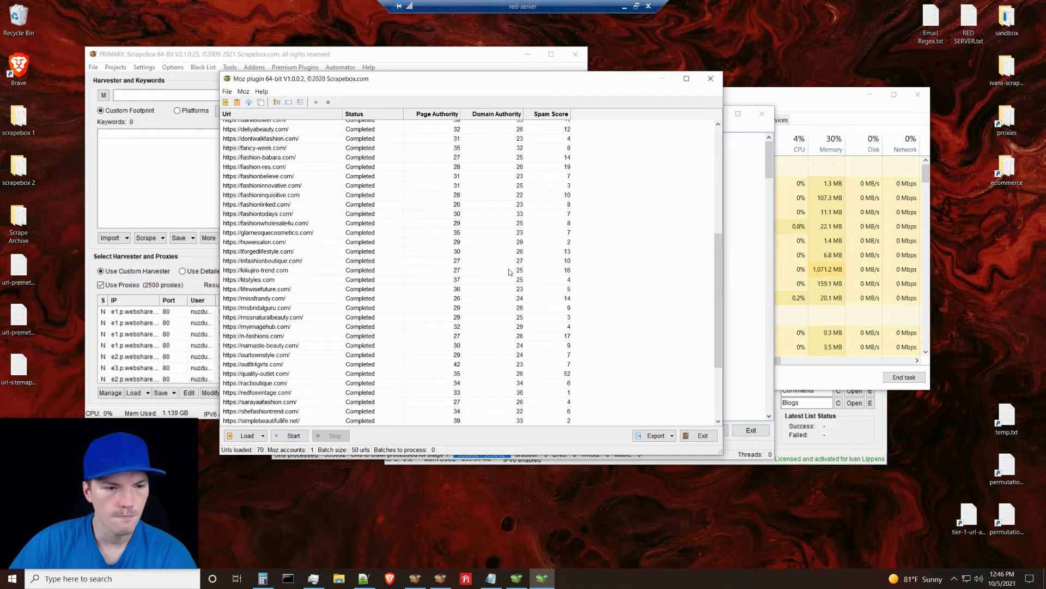
scroll(703, 280, up, 9)
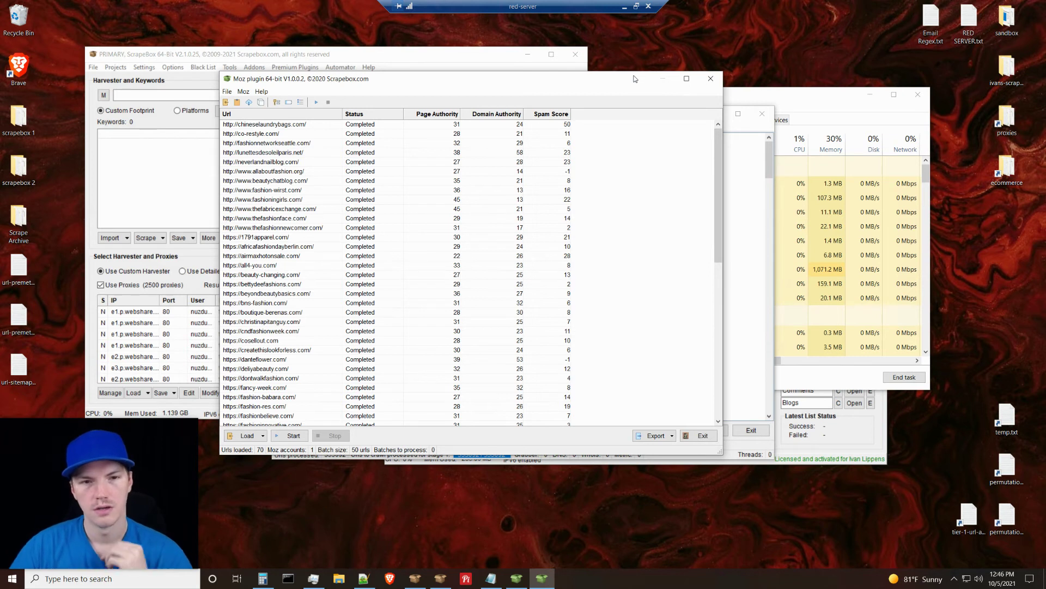
click(624, 8)
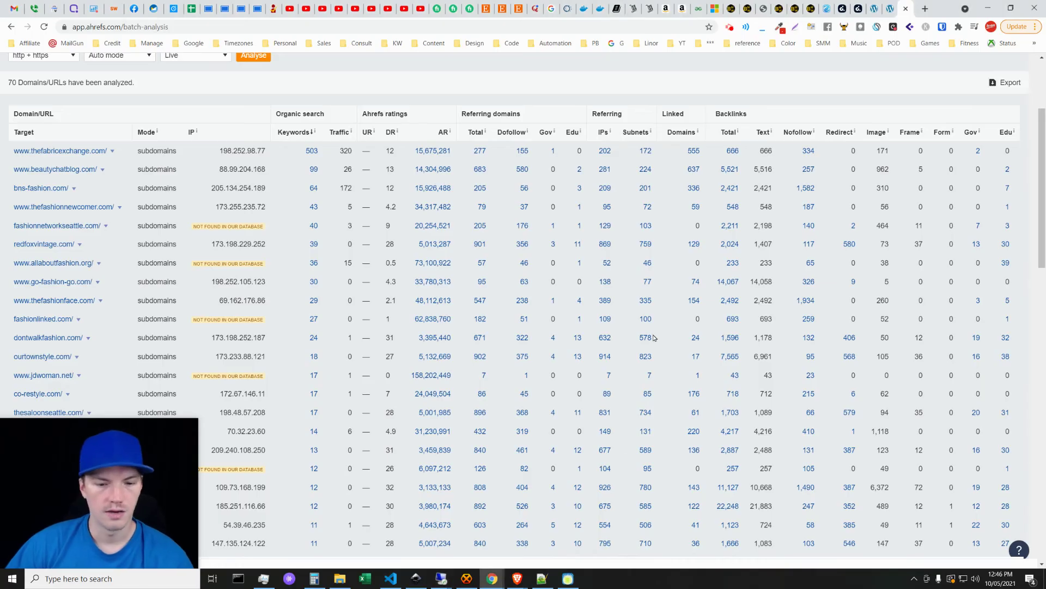
- Switch to DomDetailer and view which Moz, Majestic and social metric columns are available for its results table
click(569, 579)
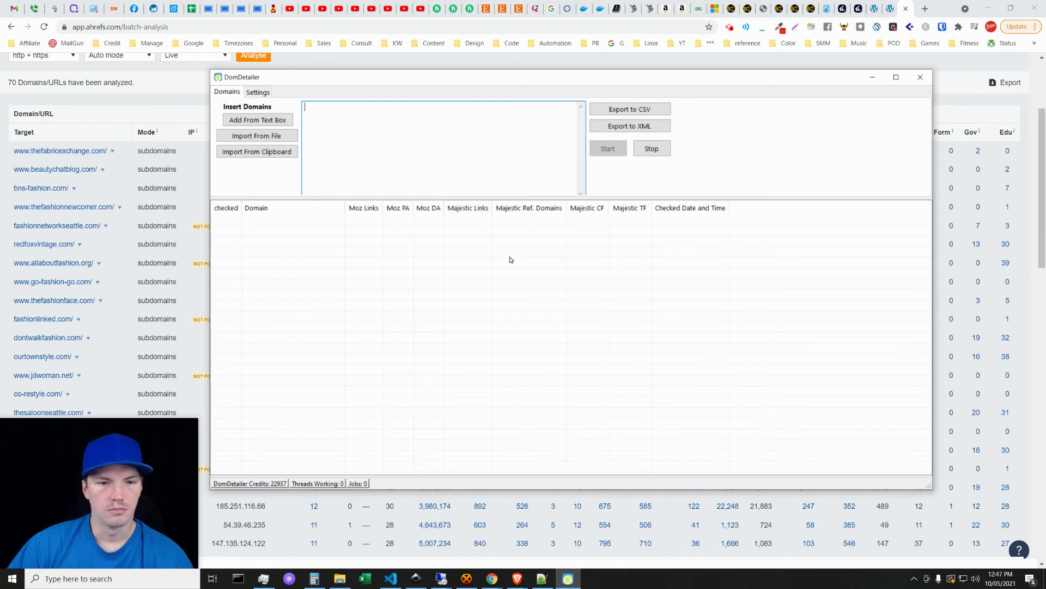
right_click(487, 209)
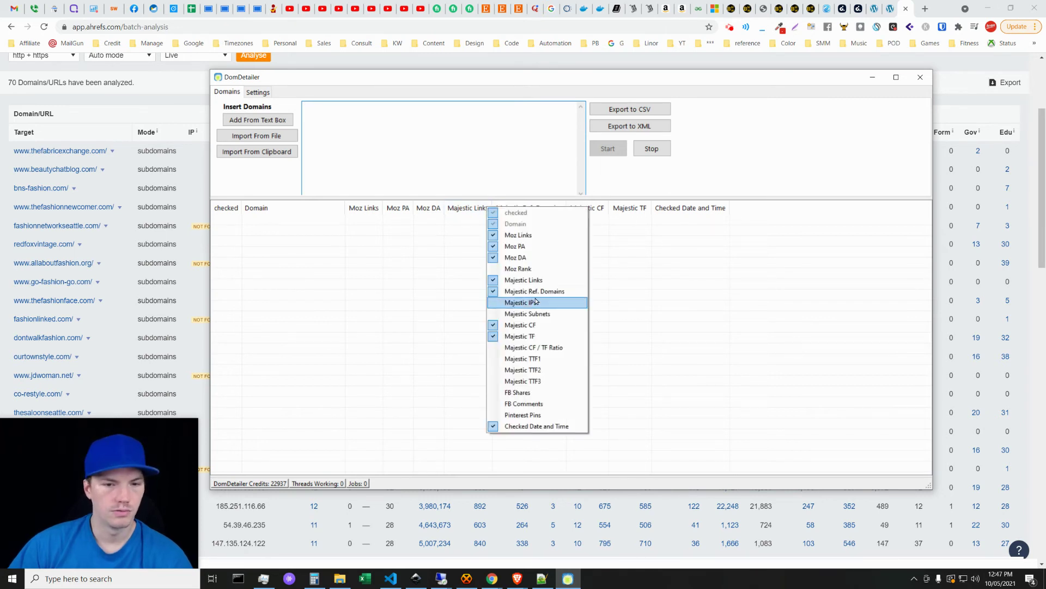
click(636, 176)
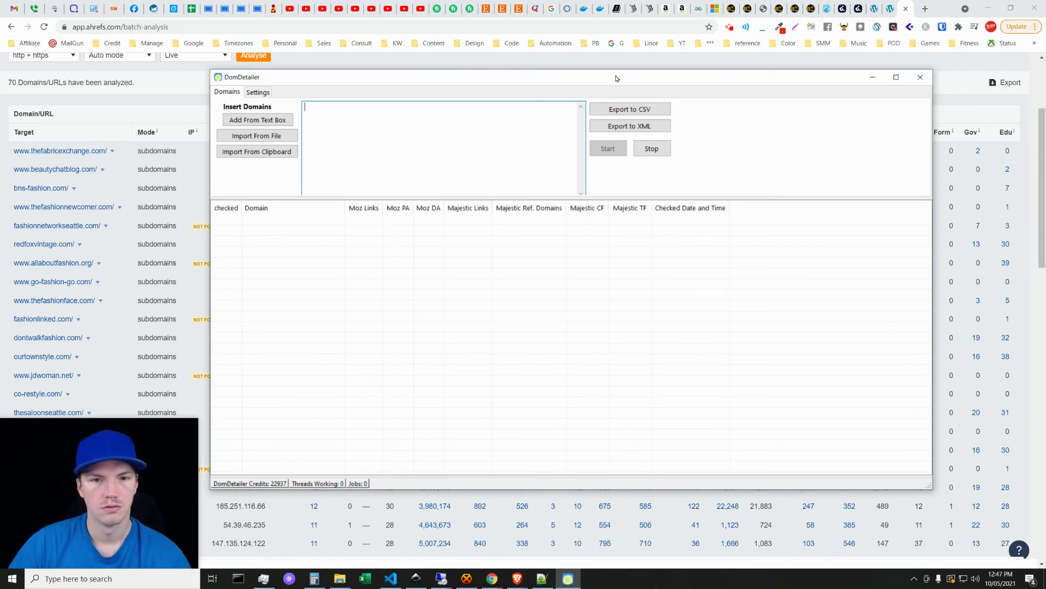
- Move the DomDetailer window slightly up, enlarge its domain entry area and minimize the window
mouse_move(614, 70)
mouse_down()
mouse_move(621, 9)
mouse_move(616, 60)
mouse_up()
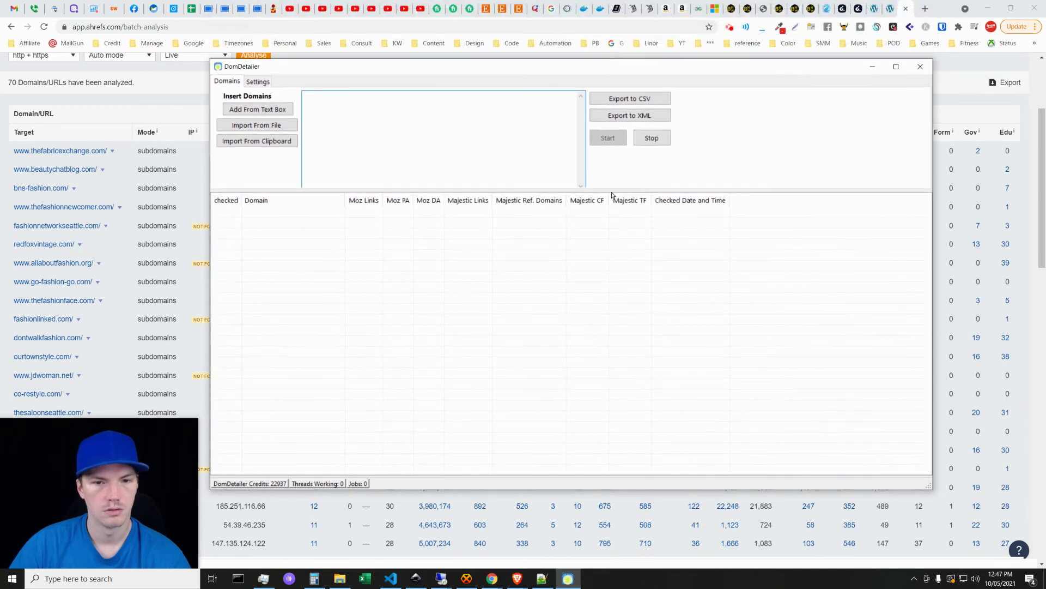
drag(611, 192, 609, 202)
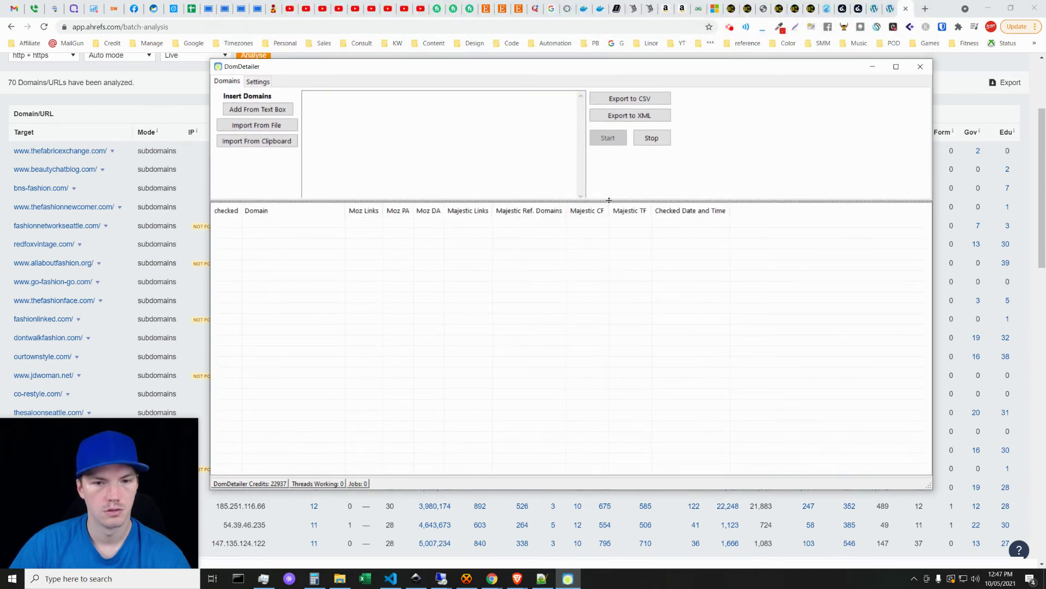
click(503, 172)
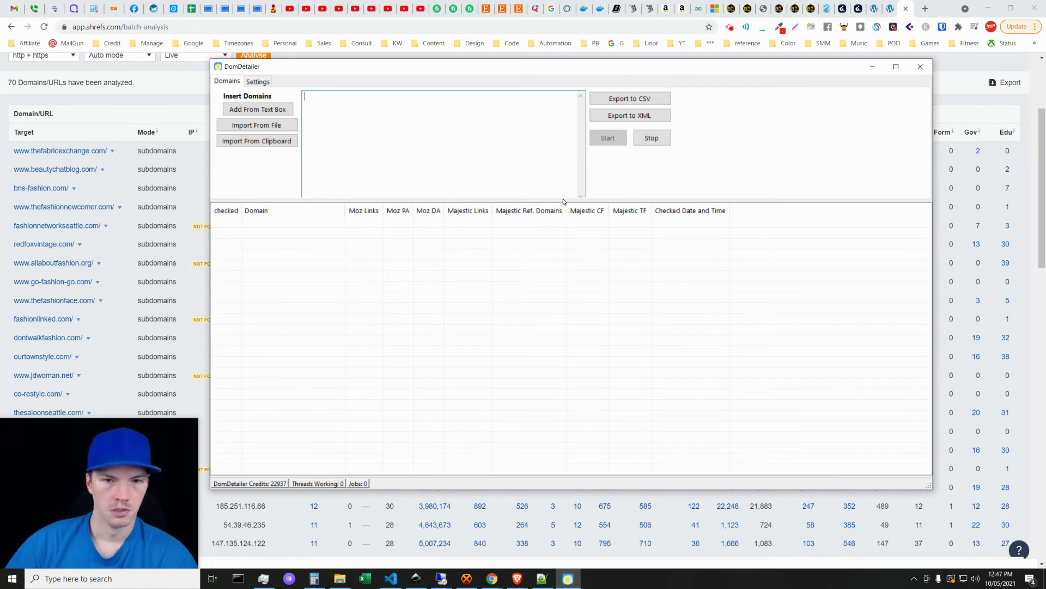
click(872, 66)
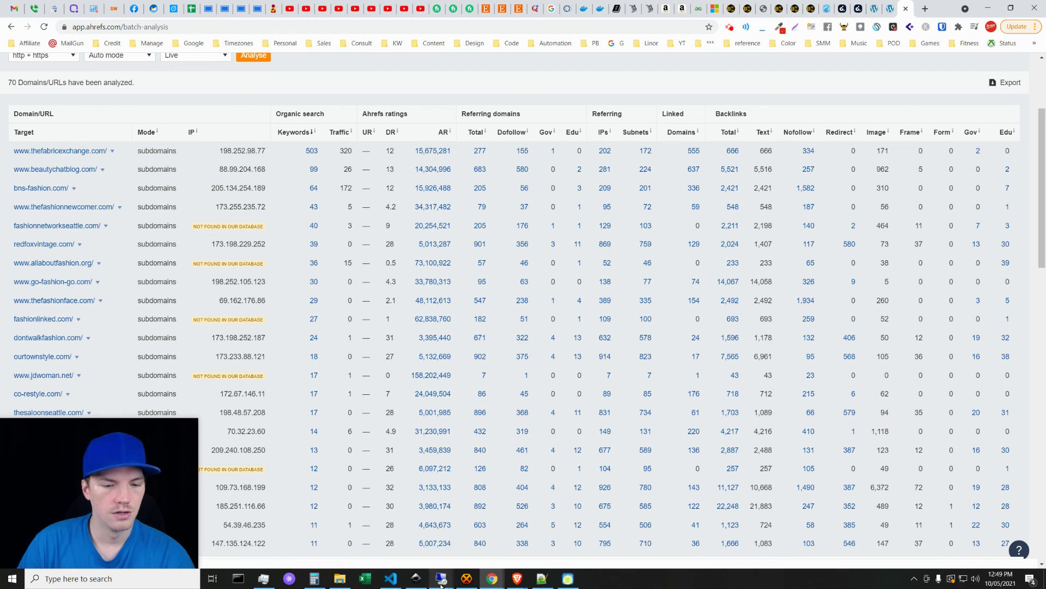
- Revisit the Moz plugin results on the red-server remote desktop and return to Chrome to view the Group Buy SEO Tools home page
mouse_move(441, 583)
click(344, 537)
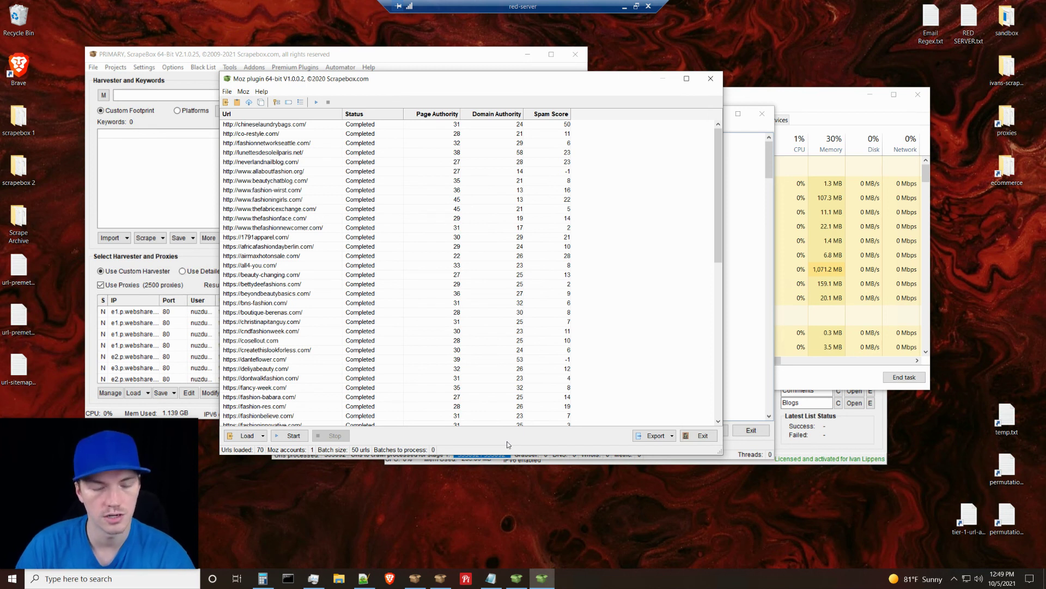
click(625, 8)
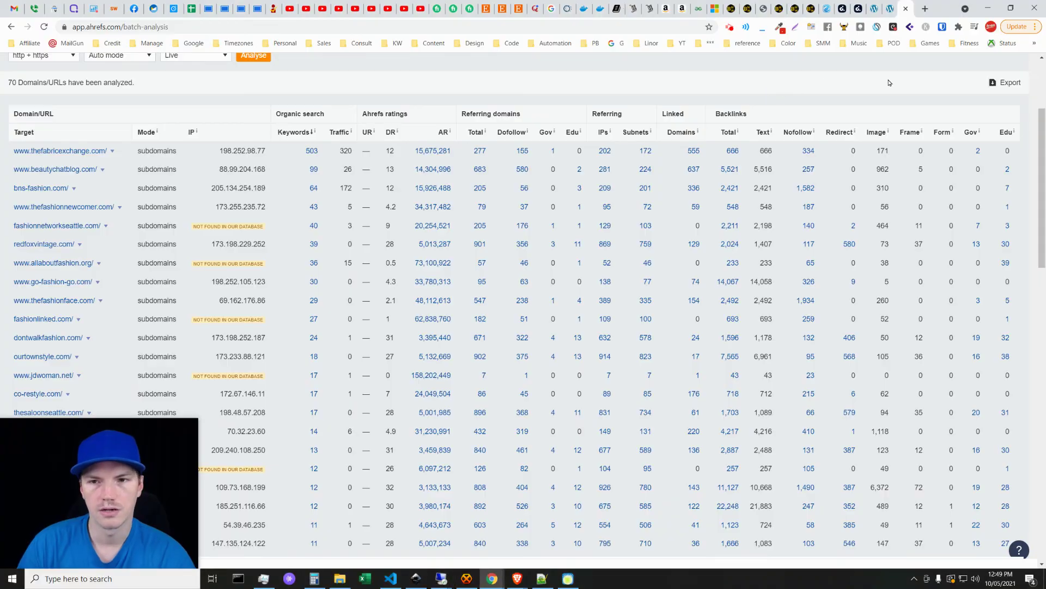
click(889, 7)
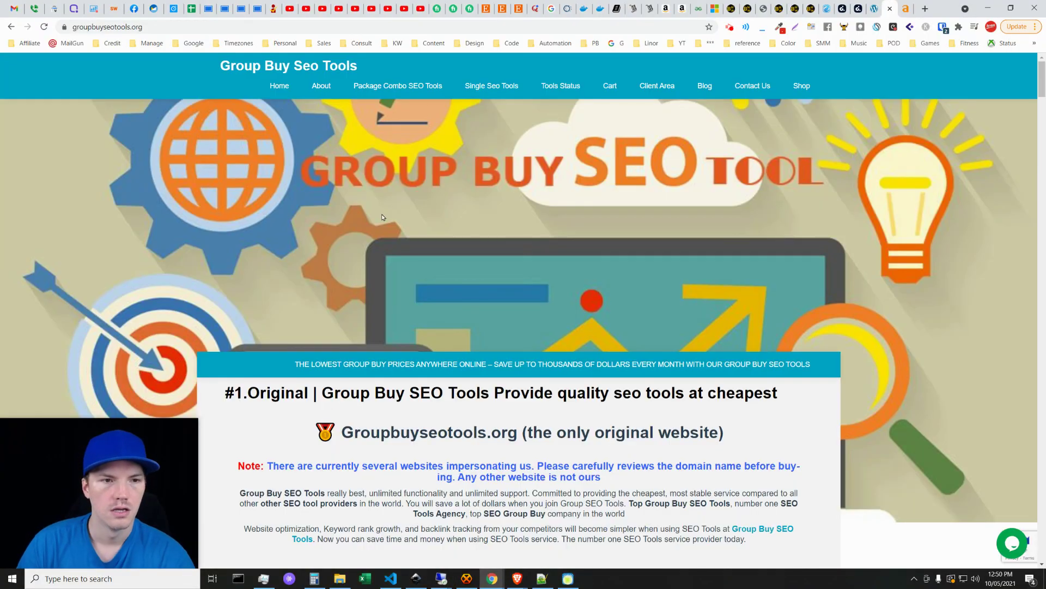